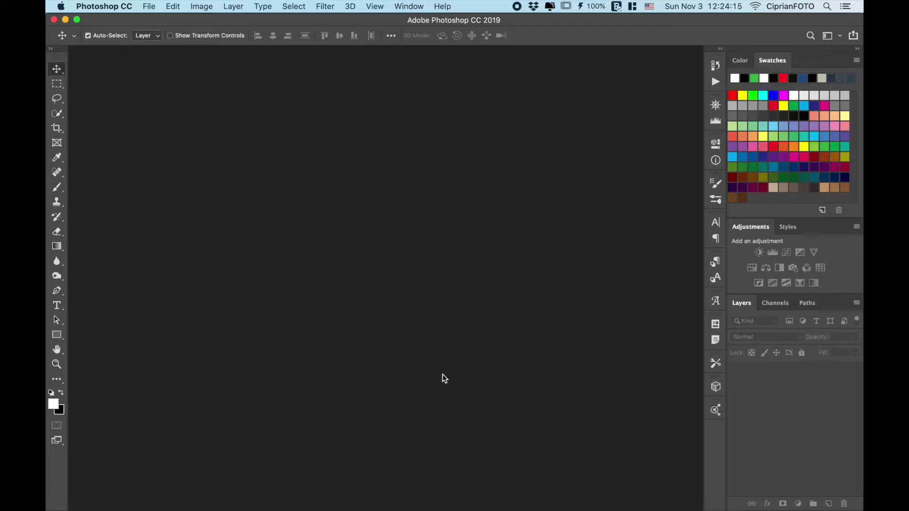
Open beach-1835424.jpg and turn its Background into a layer named seascape.
key("super+o")
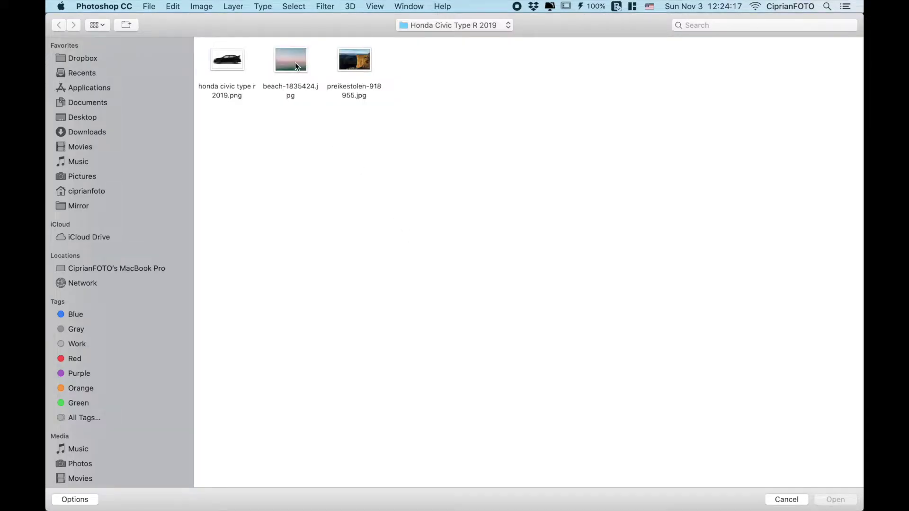
left_click(294, 61)
double_click(294, 61)
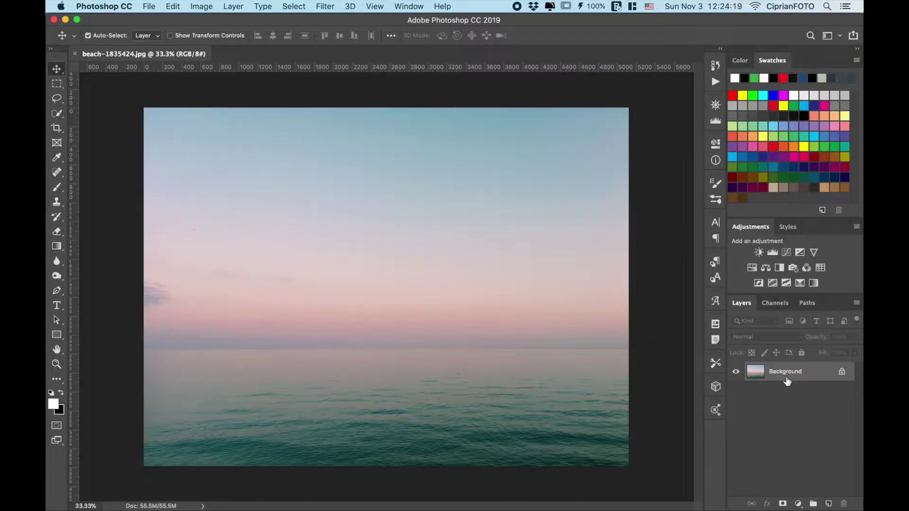
double_click(785, 374)
type("seascape")
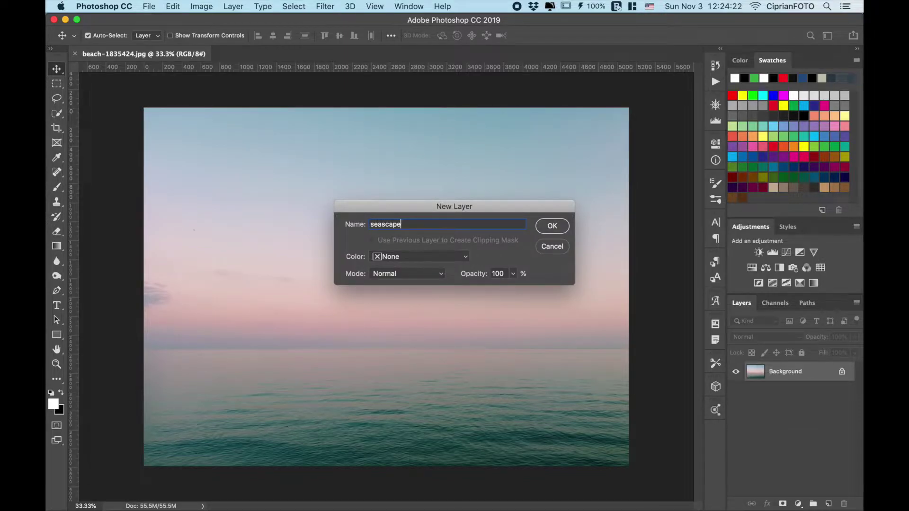
key("Return")
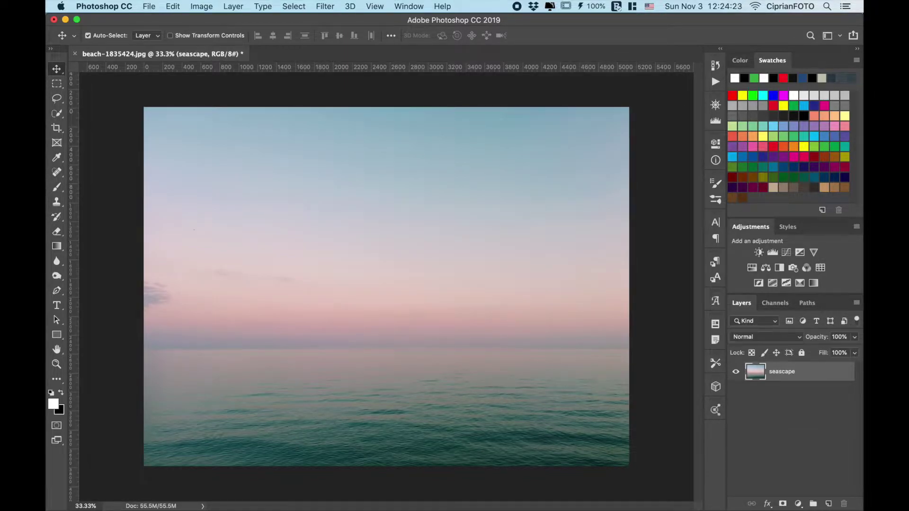
Crop the image to a 1:1 square.
left_click(56, 128)
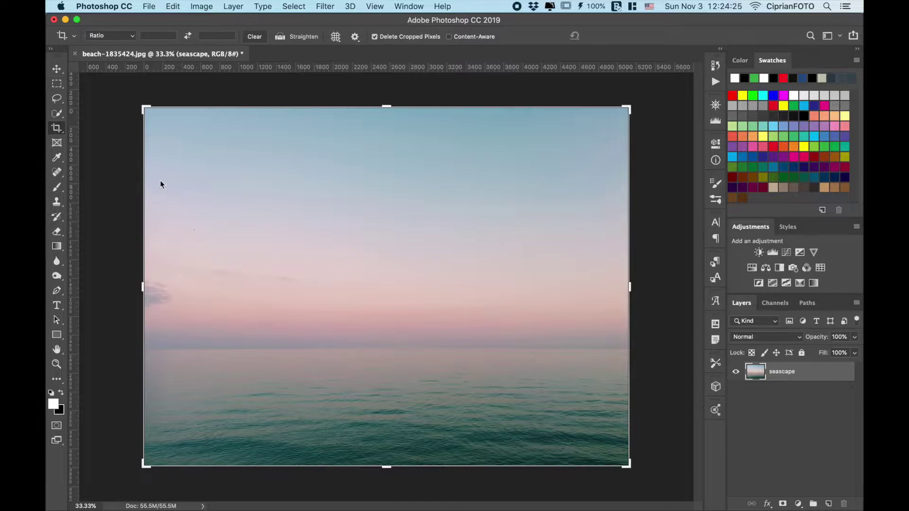
right_click(403, 296)
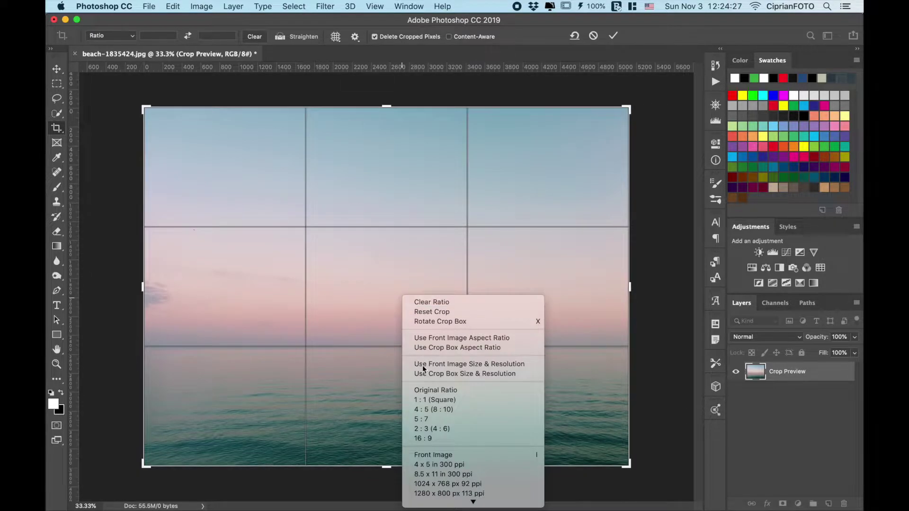
left_click(430, 400)
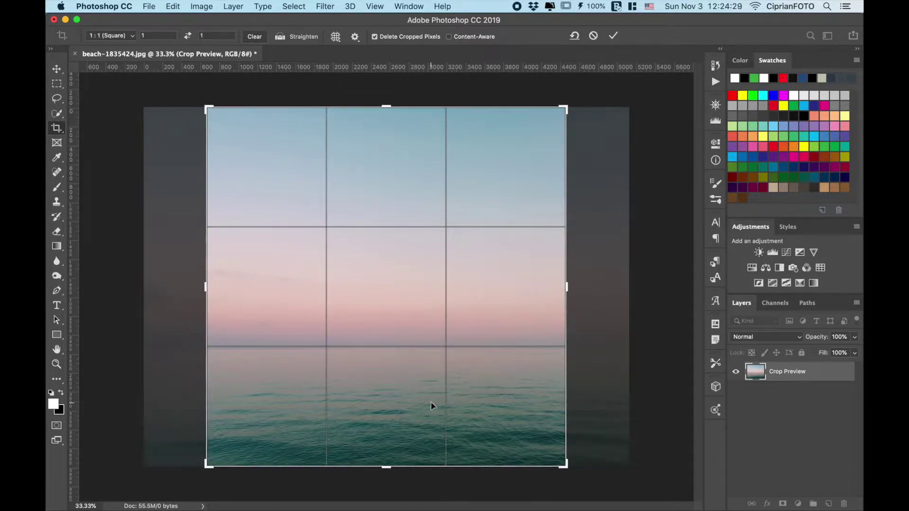
left_click(611, 34)
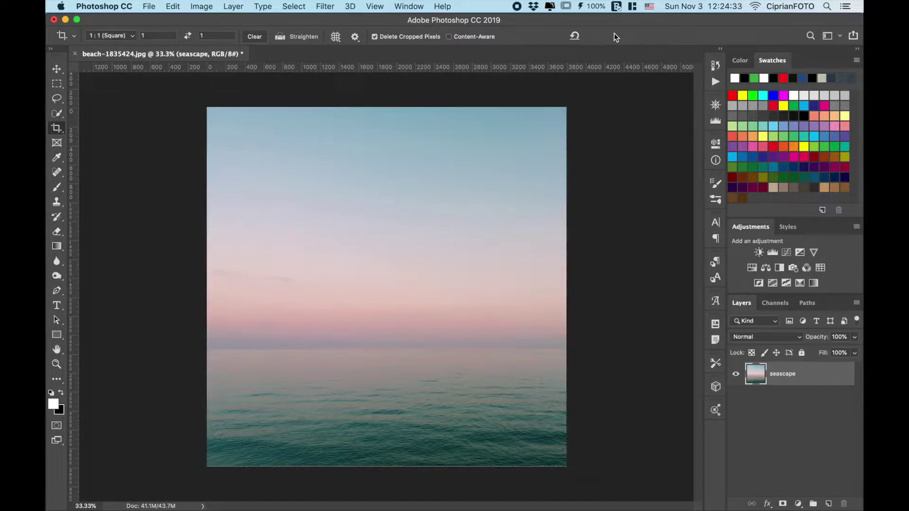
Scale the seascape layer up slightly, to about 101%.
key("super+t")
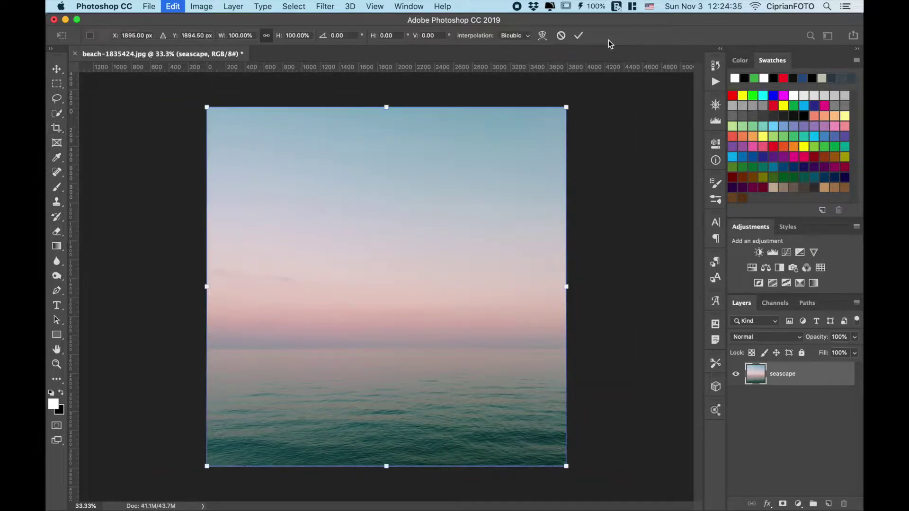
left_click_drag(386, 467, 385, 471)
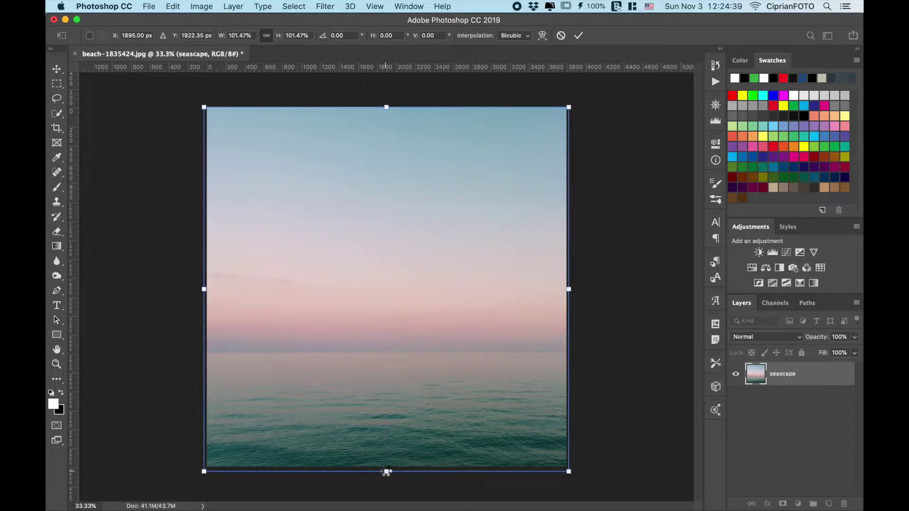
key("Return")
key("c")
key("v")
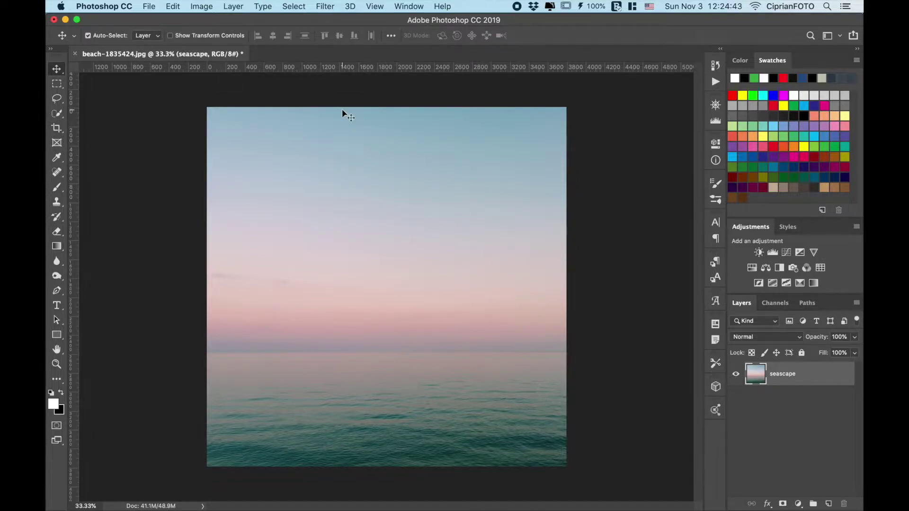
Add a Color Lookup layer clipped to seascape using the NightFromDay.CUBE 3D LUT.
left_click(821, 268)
left_click(618, 332)
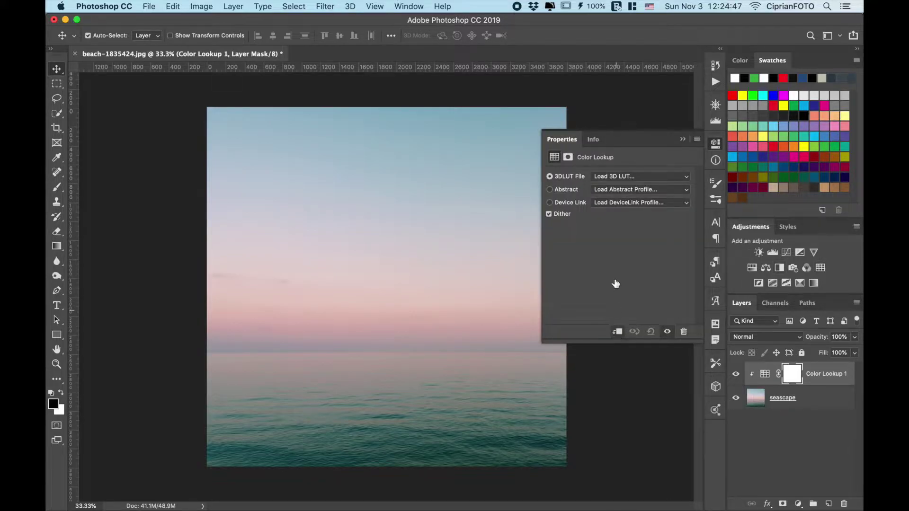
left_click(616, 182)
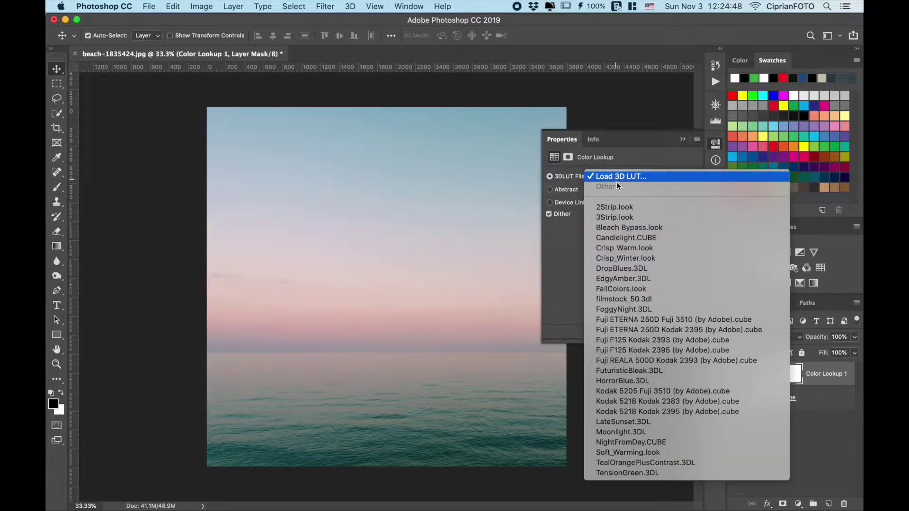
left_click(656, 445)
left_click(681, 137)
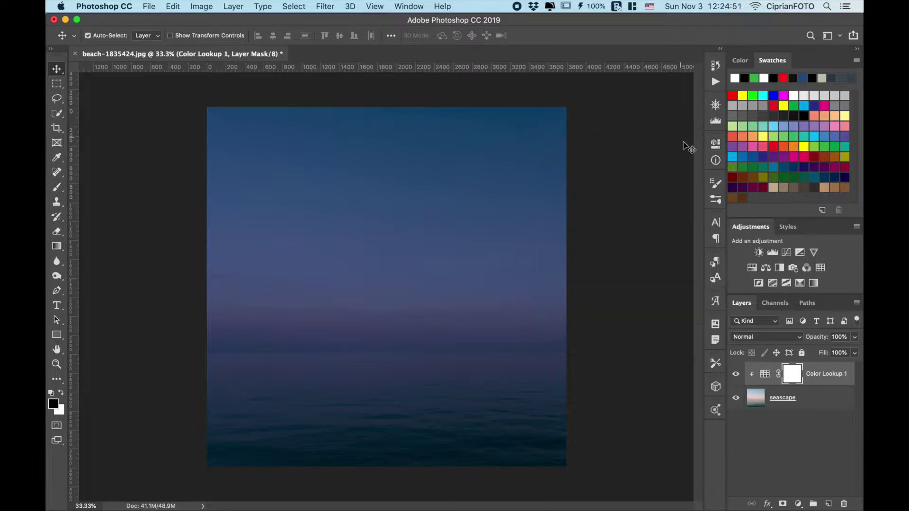
right_click(416, 56)
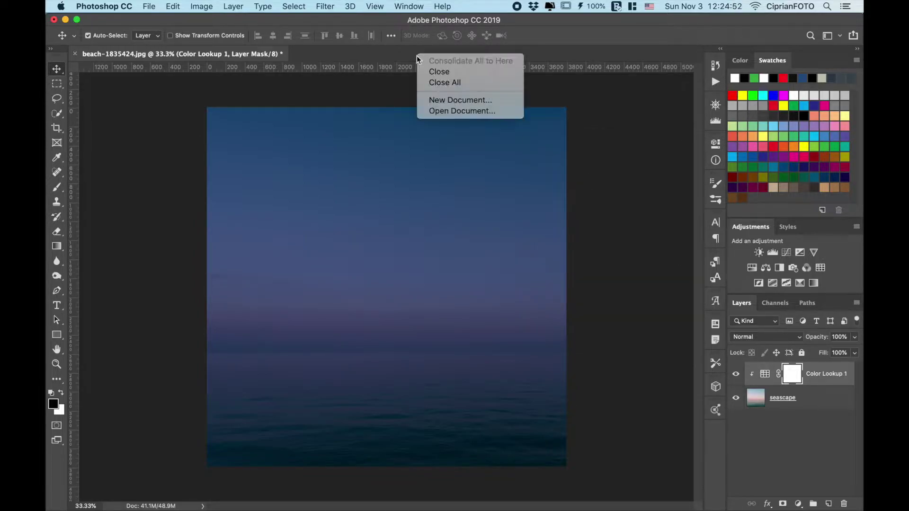
Open preikestolen-918955.jpg, quick-select the cliff, and copy it to its own layer.
left_click(443, 111)
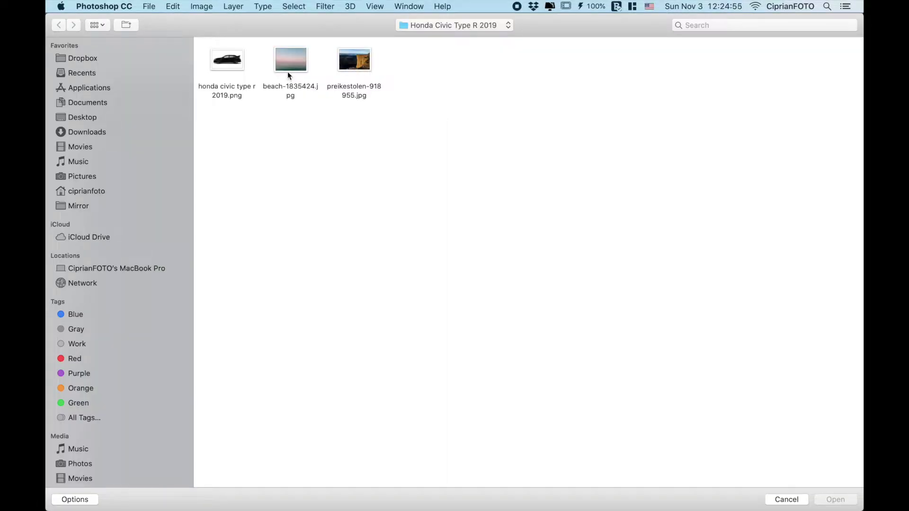
double_click(358, 71)
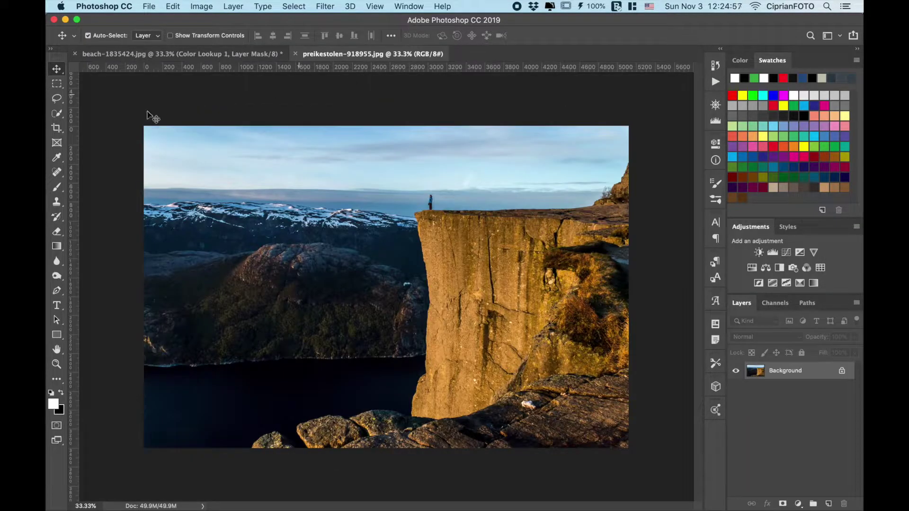
left_click(57, 113)
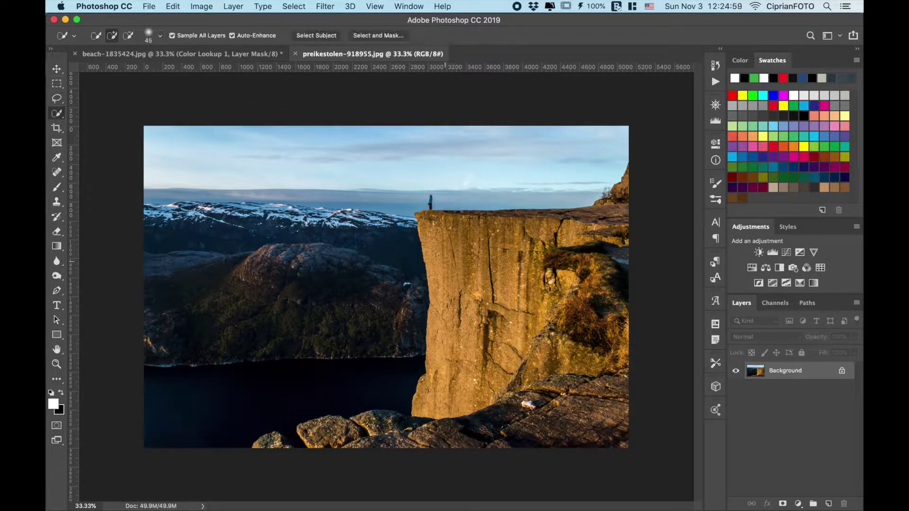
mouse_move(449, 307)
left_mouse_down()
mouse_move(549, 231)
mouse_move(606, 218)
left_mouse_up()
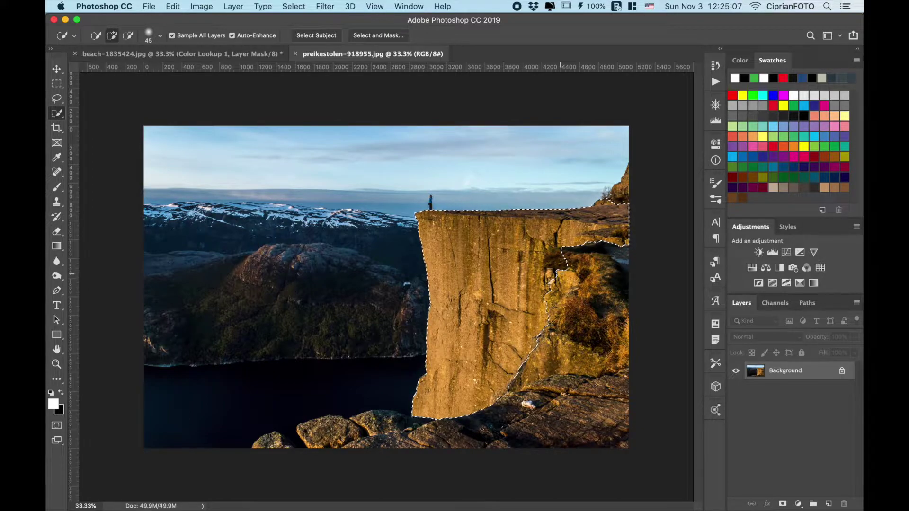
key("alt")
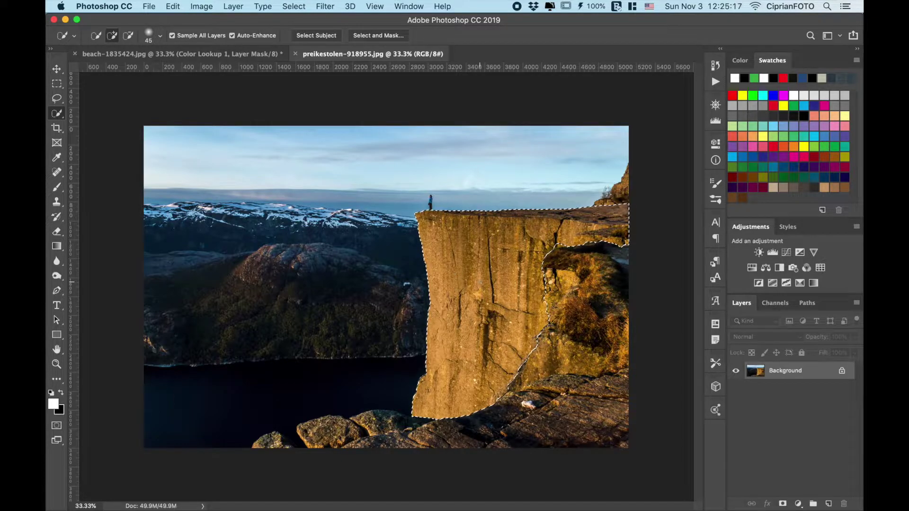
key("ctrl+j")
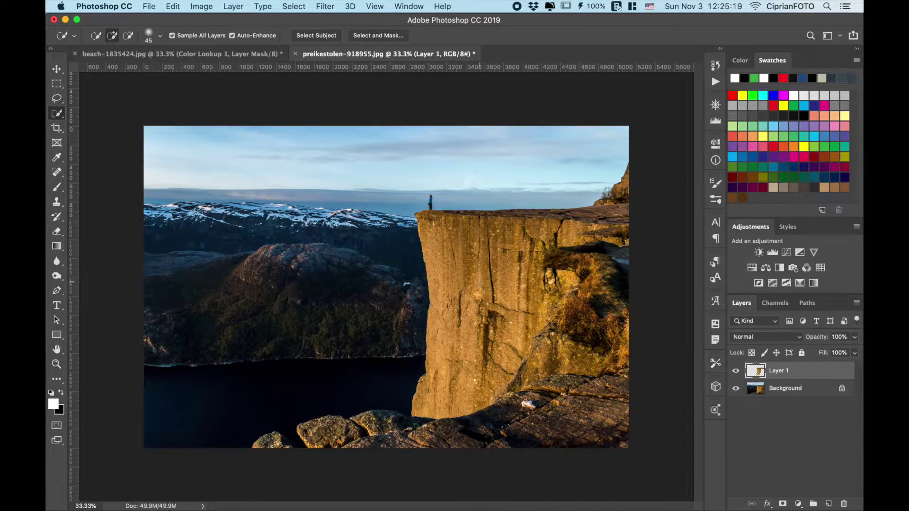
Drag the cliff layer into the beach document, place it on the right, and name it cliff.
key("v")
left_click_drag(466, 286, 242, 58)
left_click_drag(419, 267, 513, 326)
double_click(778, 374)
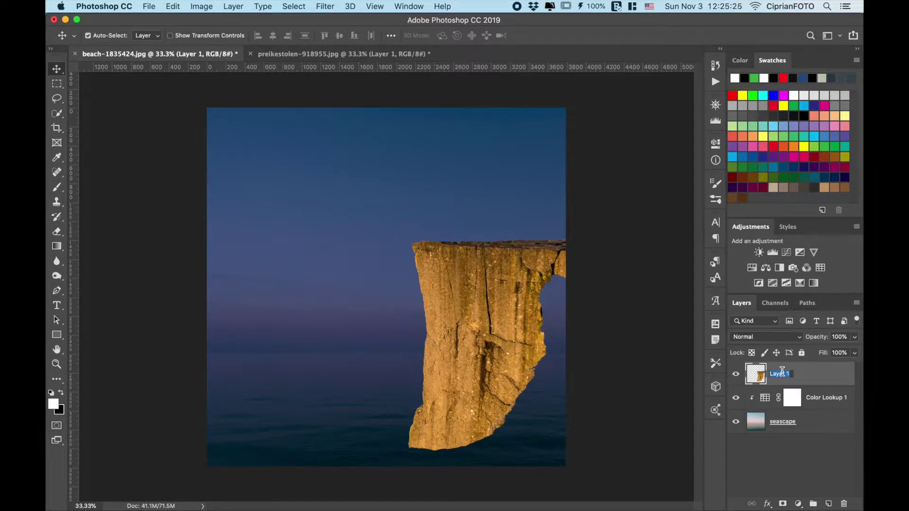
type("cliff")
key("Return")
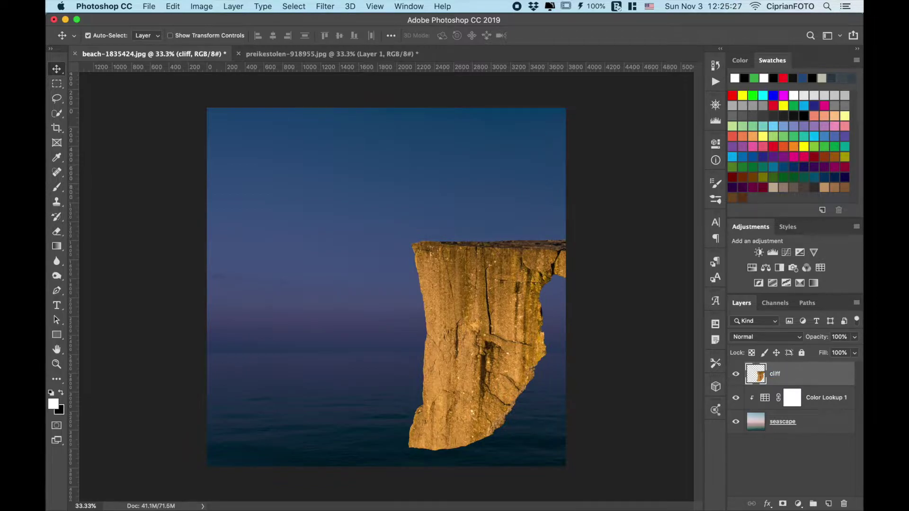
Nudge the cliff right and down, then warp its bottom-right corner and lower face outward.
mouse_move(493, 368)
left_mouse_down()
mouse_move(529, 413)
mouse_move(543, 396)
left_mouse_up()
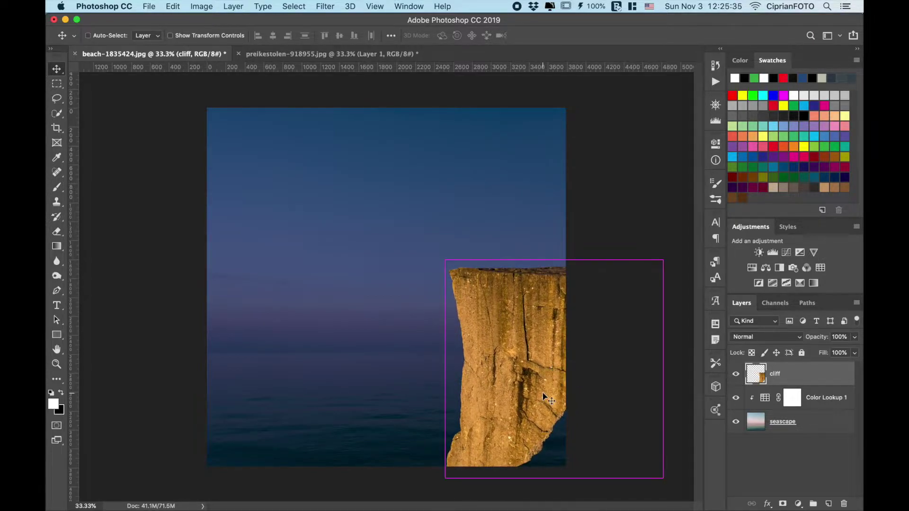
key("ctrl+t")
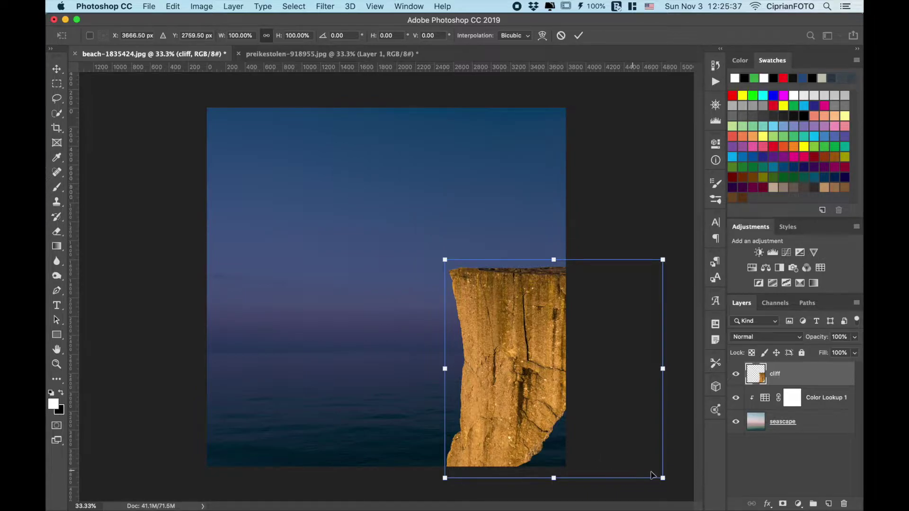
right_click(541, 410)
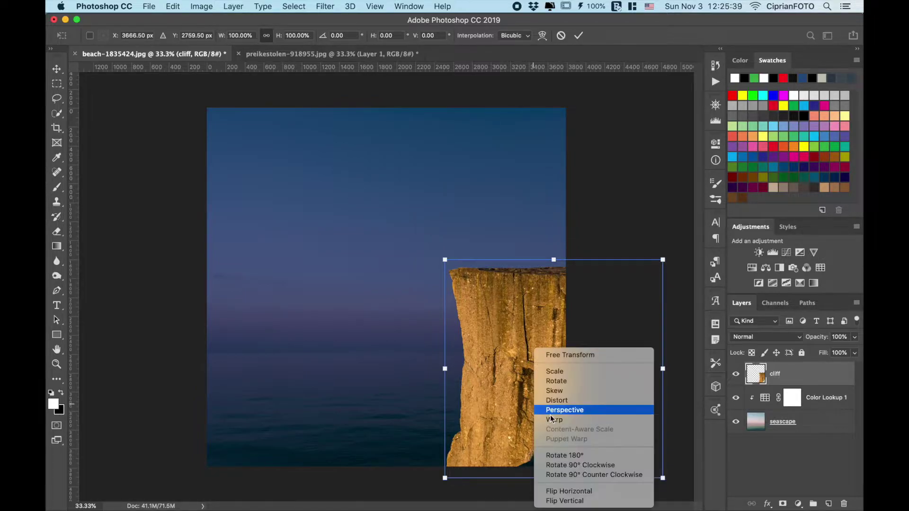
left_click(561, 422)
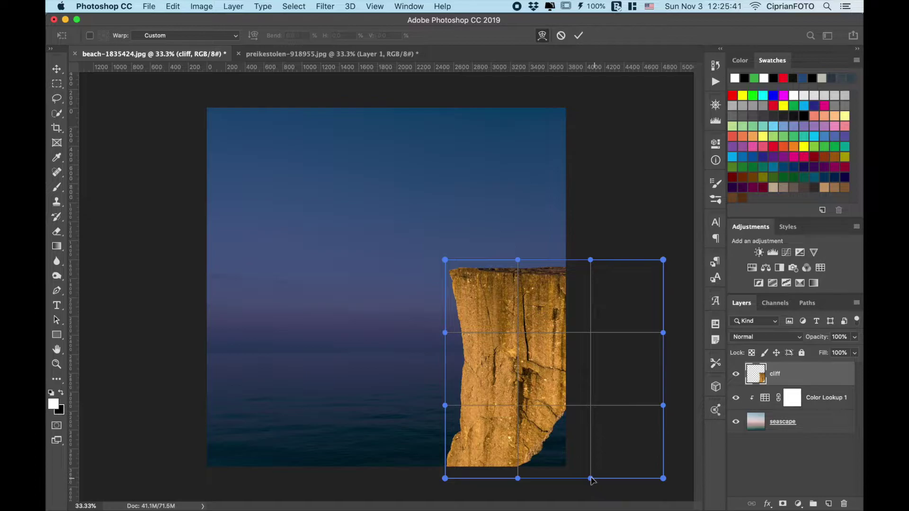
left_click_drag(590, 478, 677, 504)
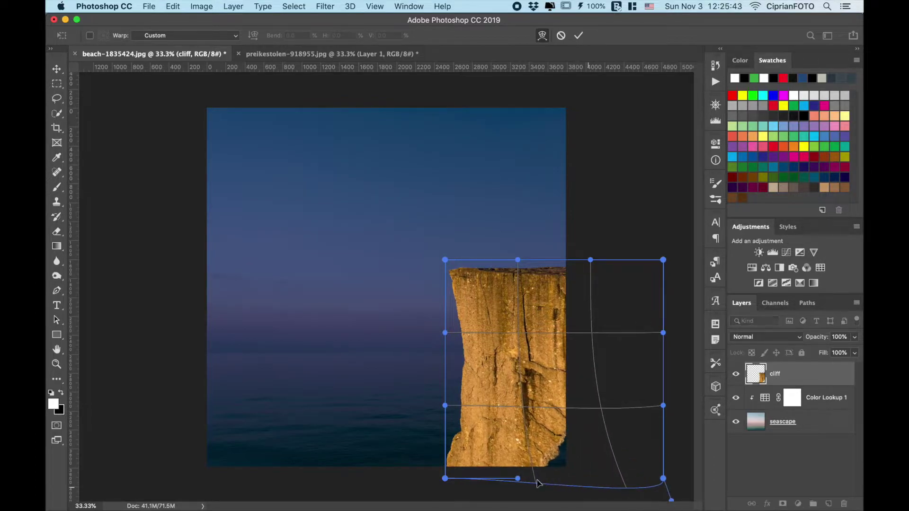
left_click_drag(565, 408, 578, 435)
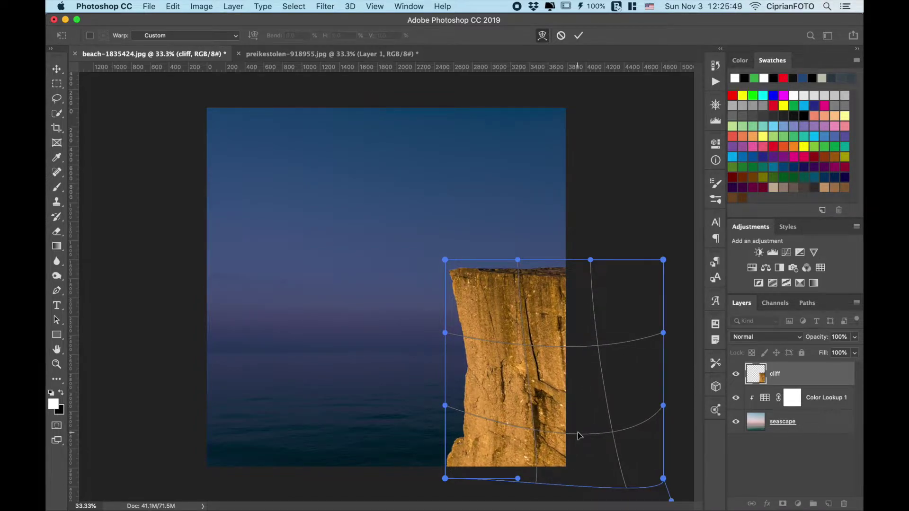
key("Return")
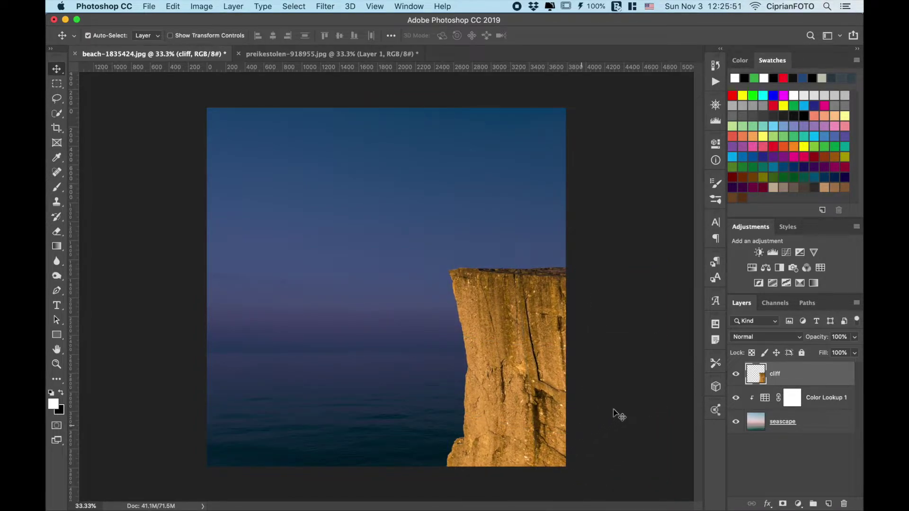
Puppet-warp the cliff with five pins, rotating its top-left edge about 5°.
left_click(173, 6)
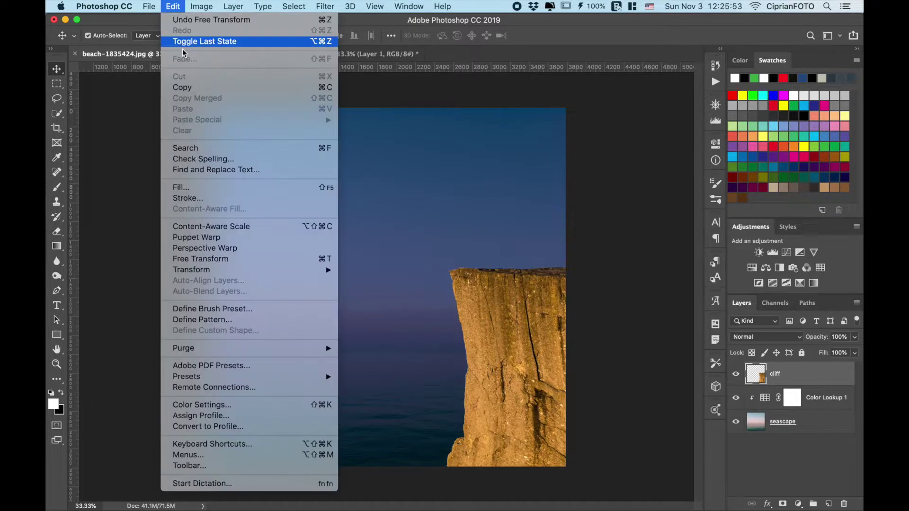
key("Escape")
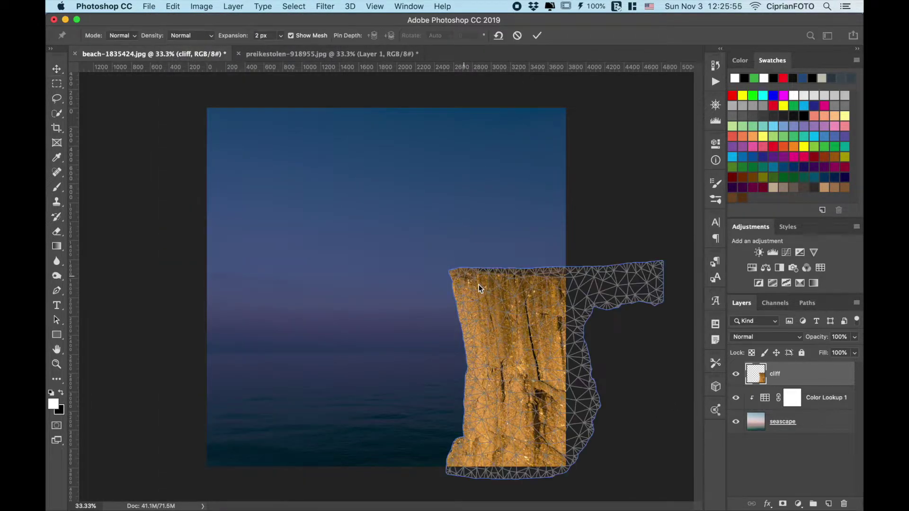
left_click(525, 364)
left_click(516, 458)
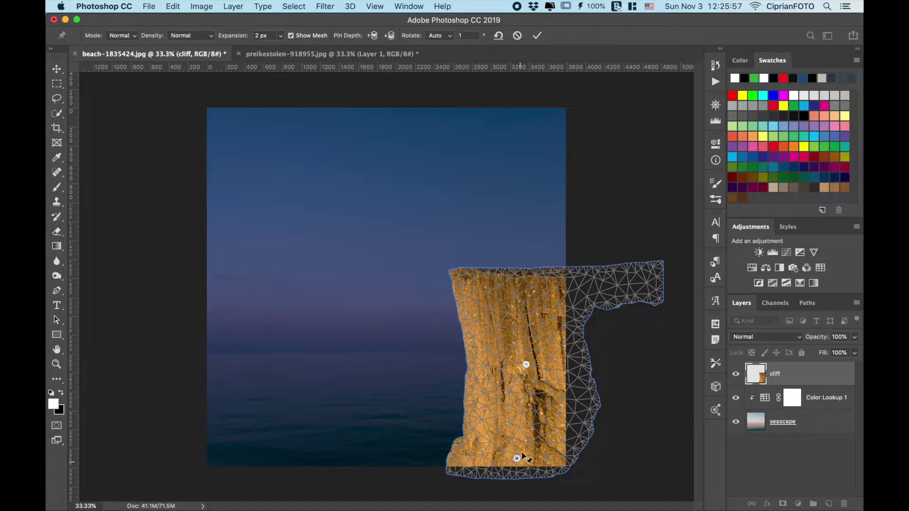
left_click(559, 274)
left_click(445, 268)
left_click(456, 265)
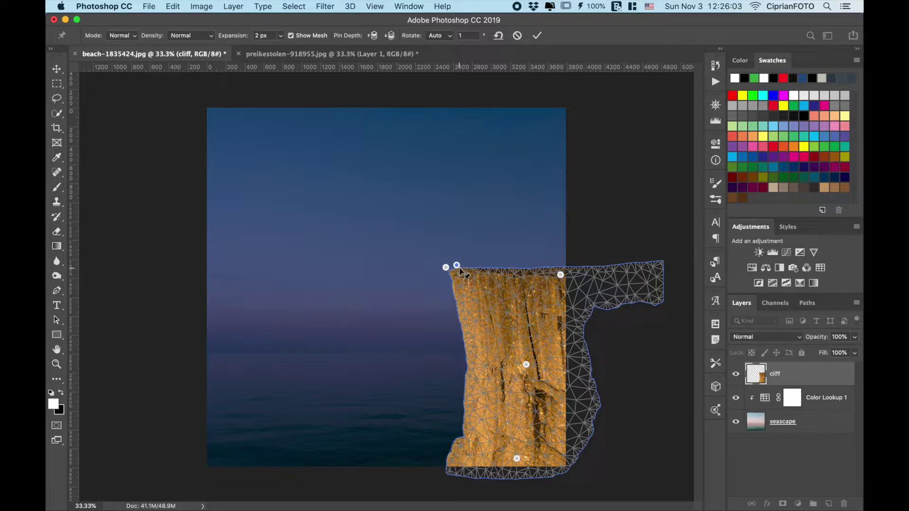
left_click_drag(460, 269, 462, 271)
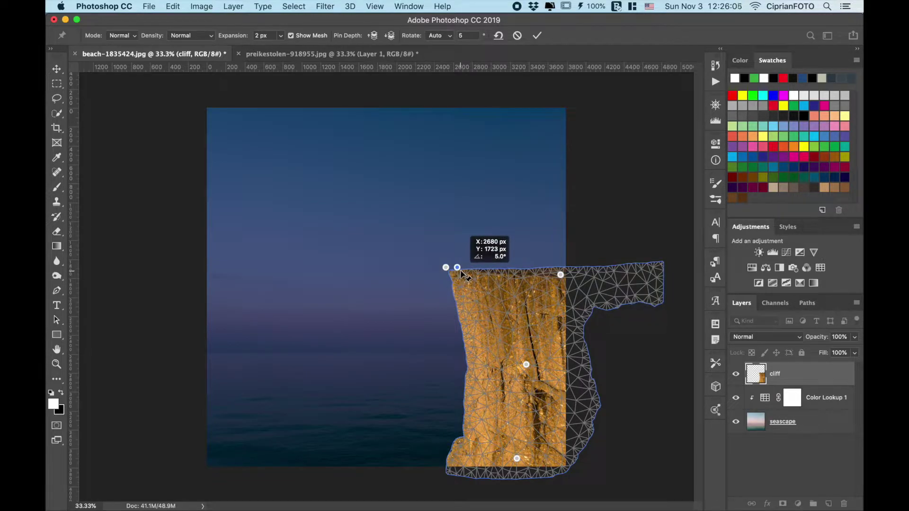
left_click(537, 35)
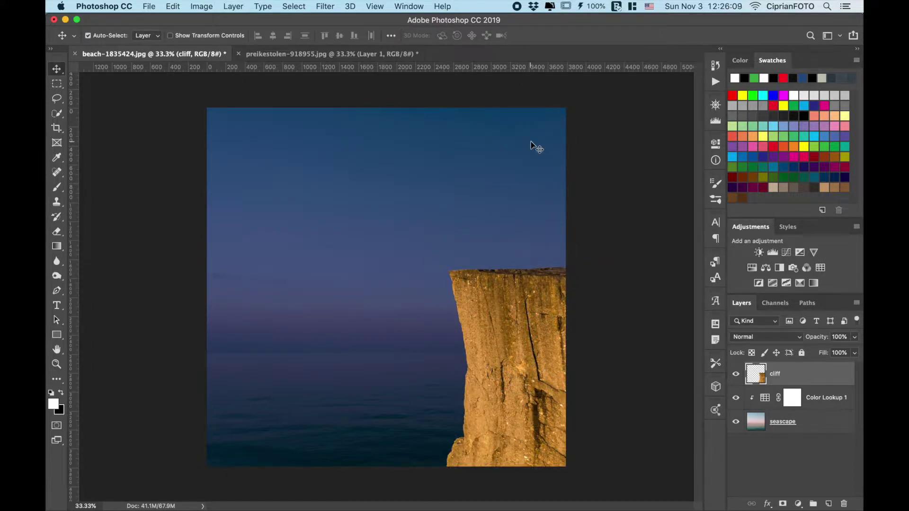
Clip a Hue/Saturation layer (Saturation −40, Lightness −18) to the cliff and copy Color Lookup 1 to the top.
left_click(752, 267)
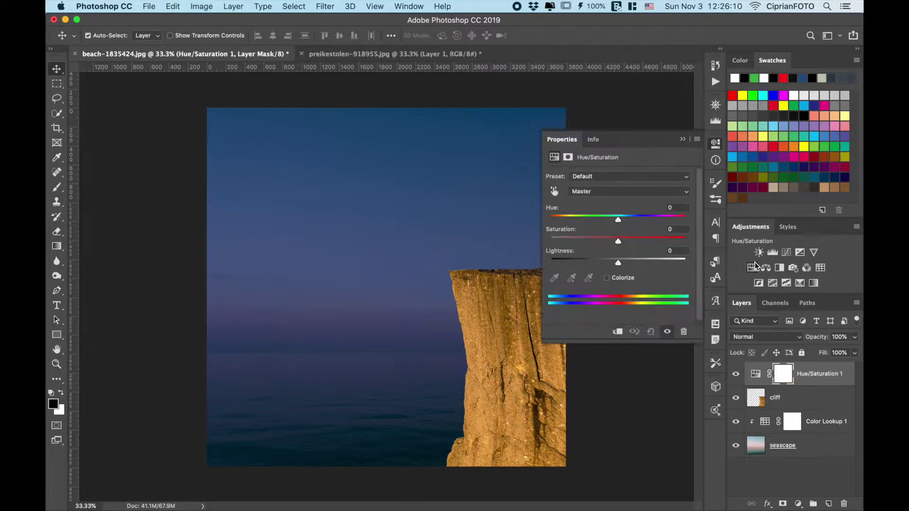
left_click(617, 331)
mouse_move(617, 241)
left_mouse_down()
mouse_move(591, 241)
mouse_move(614, 263)
mouse_move(607, 263)
left_mouse_up()
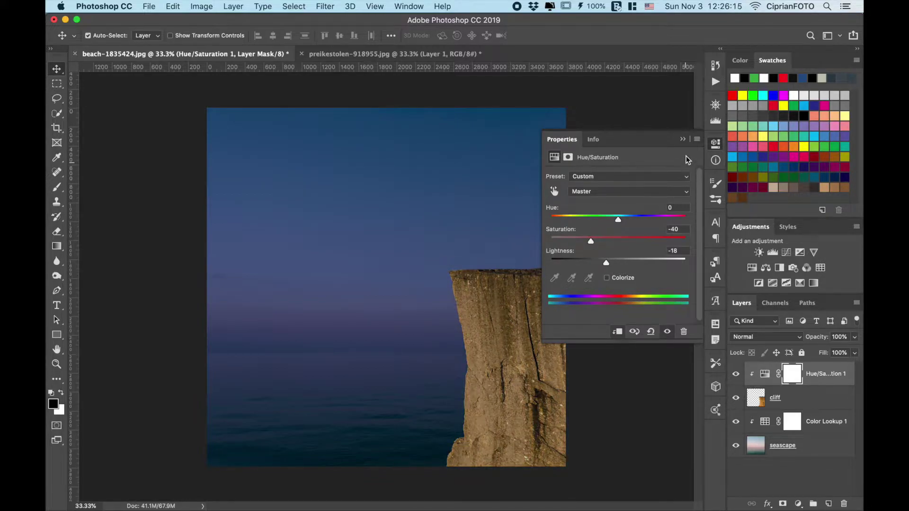
left_click(682, 139)
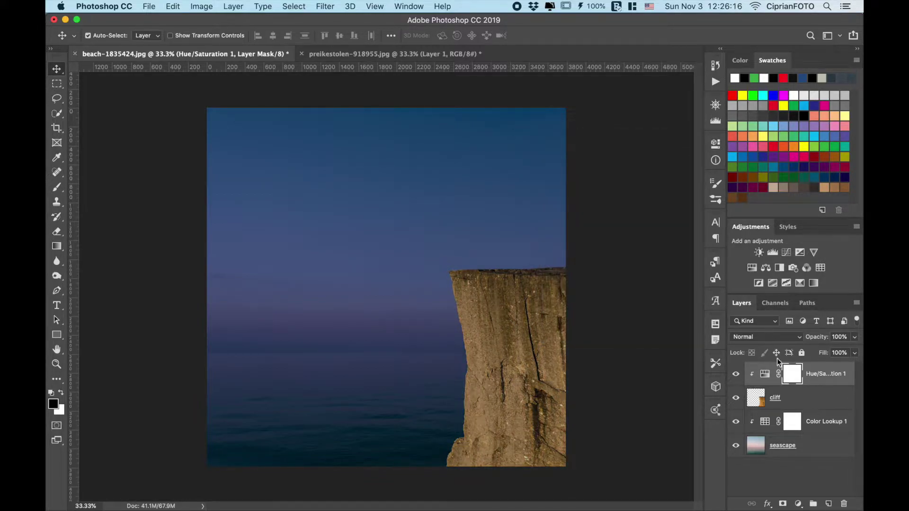
left_click(764, 421)
left_click_drag(764, 379, 746, 380)
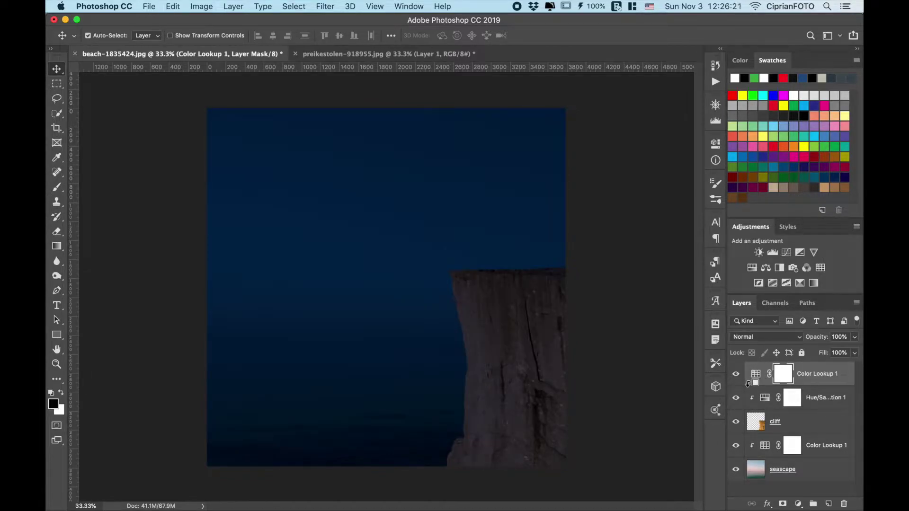
left_click(747, 384, "alt")
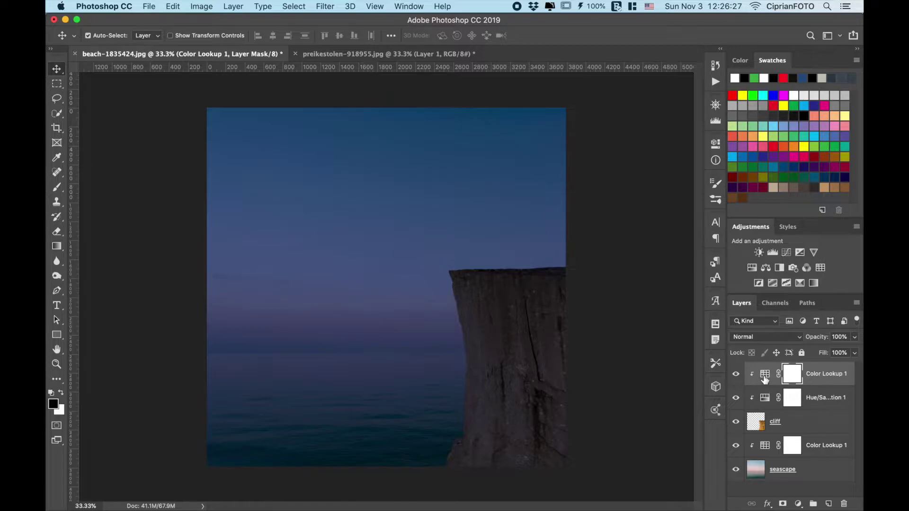
double_click(765, 374)
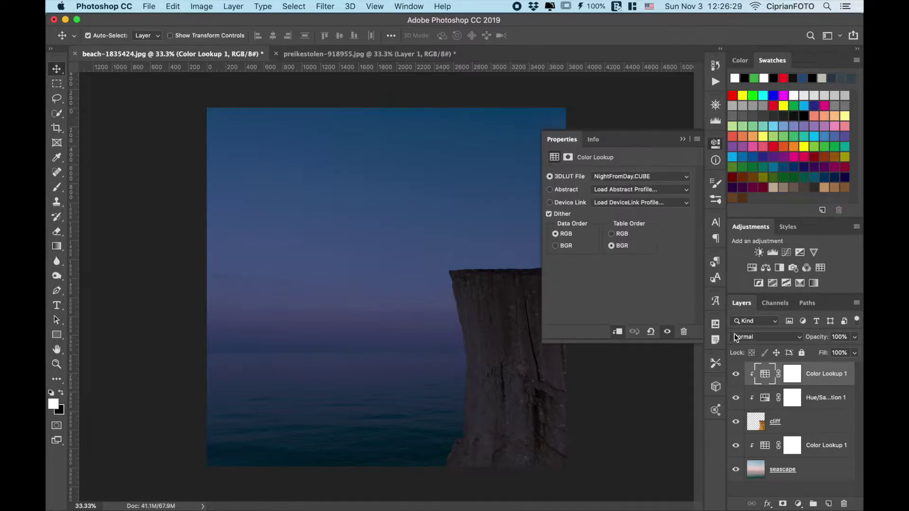
left_click(625, 179)
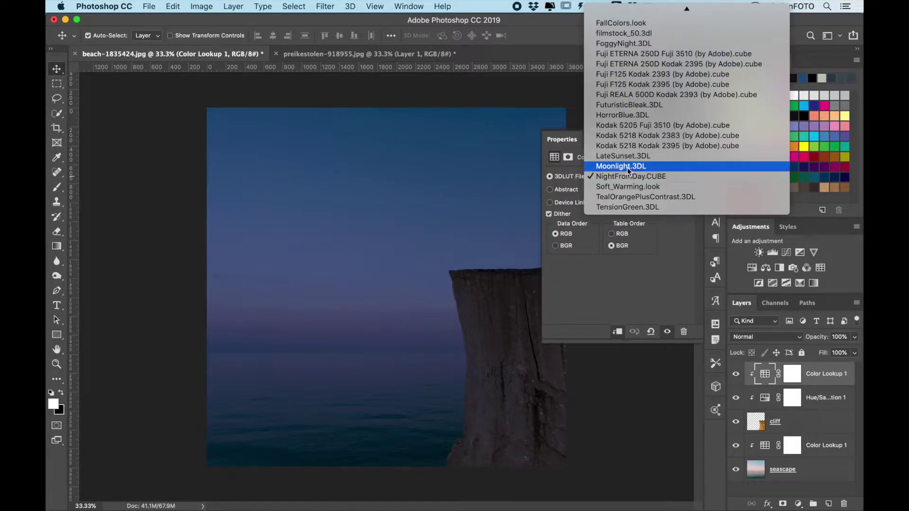
left_click(627, 166)
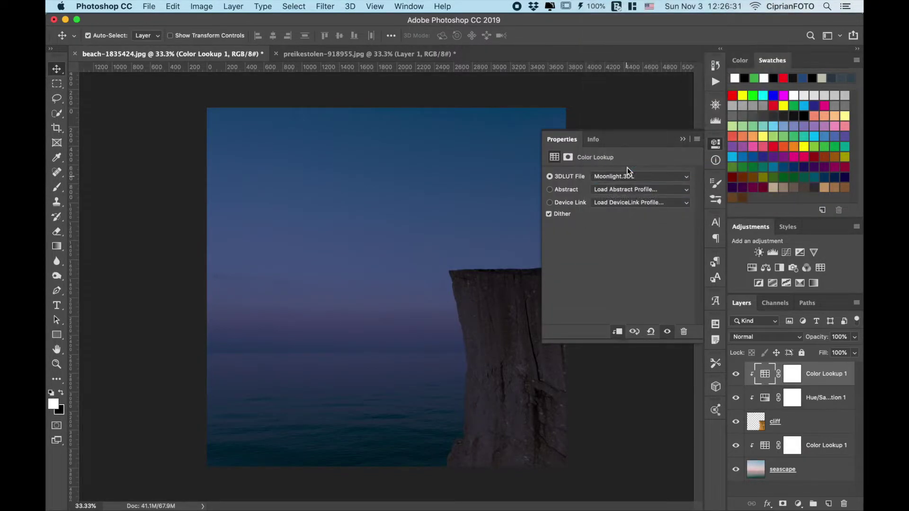
left_click(682, 140)
key("super+z")
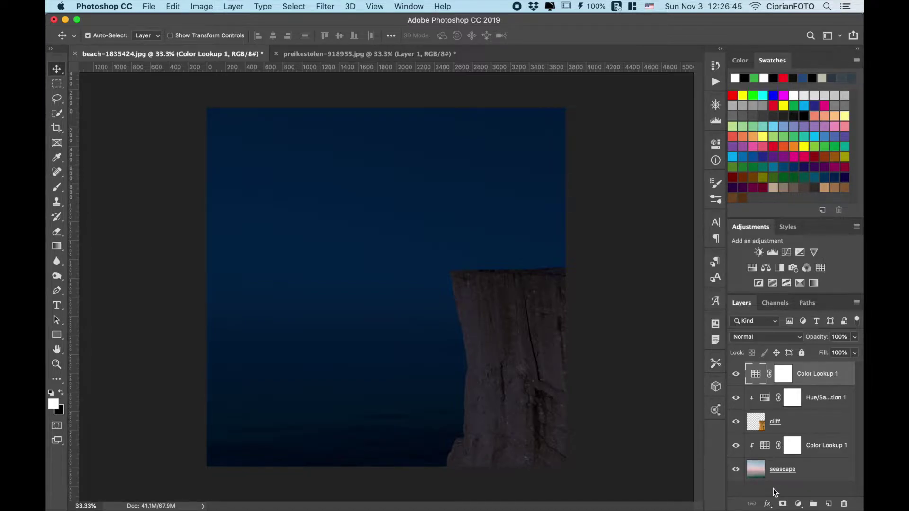
Burn the cliff's bottom and left edges using Midtones at 30% exposure.
left_click(762, 426)
left_click(59, 277)
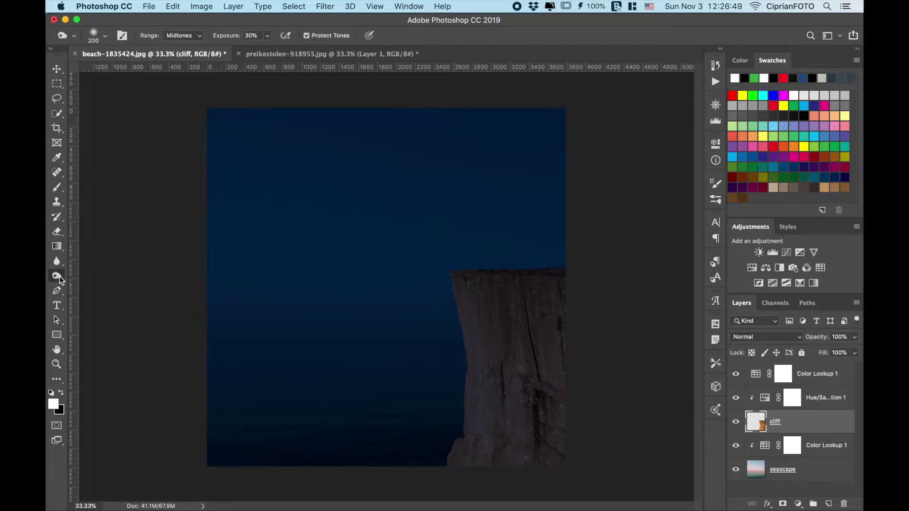
left_click(64, 392)
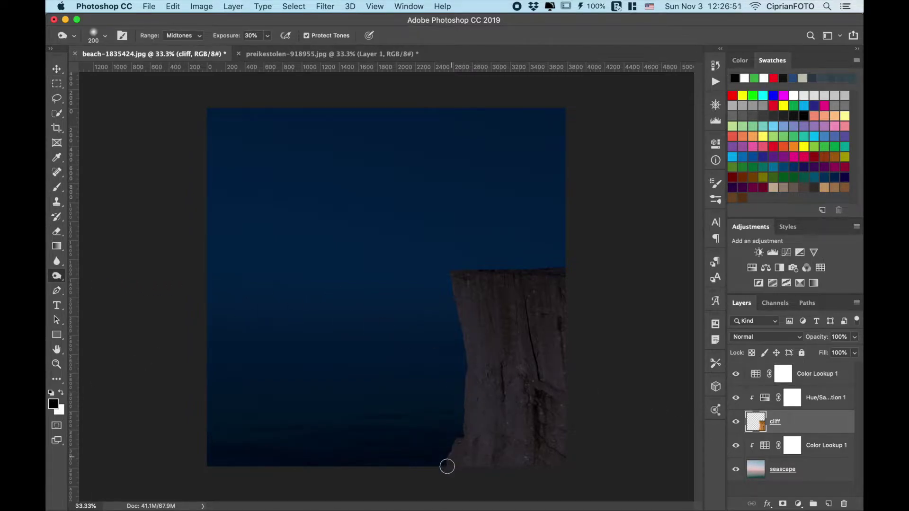
mouse_move(450, 465)
left_mouse_down()
mouse_move(533, 467)
mouse_move(561, 454)
mouse_move(470, 465)
mouse_move(495, 450)
mouse_move(488, 465)
mouse_move(469, 455)
mouse_move(491, 467)
mouse_move(519, 455)
mouse_move(531, 468)
mouse_move(559, 462)
left_mouse_up()
mouse_move(450, 269)
left_mouse_down()
mouse_move(469, 389)
mouse_move(463, 436)
mouse_move(471, 377)
mouse_move(448, 266)
mouse_move(456, 298)
mouse_move(503, 270)
mouse_move(566, 282)
mouse_move(570, 425)
mouse_move(554, 452)
mouse_move(554, 412)
mouse_move(524, 426)
mouse_move(501, 460)
mouse_move(479, 417)
mouse_move(481, 379)
mouse_move(460, 324)
mouse_move(477, 414)
left_mouse_up()
left_click_drag(477, 413, 478, 363)
mouse_move(468, 434)
left_mouse_down()
mouse_move(515, 438)
mouse_move(528, 393)
mouse_move(552, 403)
mouse_move(562, 320)
mouse_move(537, 412)
mouse_move(540, 430)
mouse_move(544, 416)
mouse_move(552, 424)
mouse_move(548, 409)
mouse_move(554, 447)
mouse_move(489, 453)
mouse_move(473, 430)
left_mouse_up()
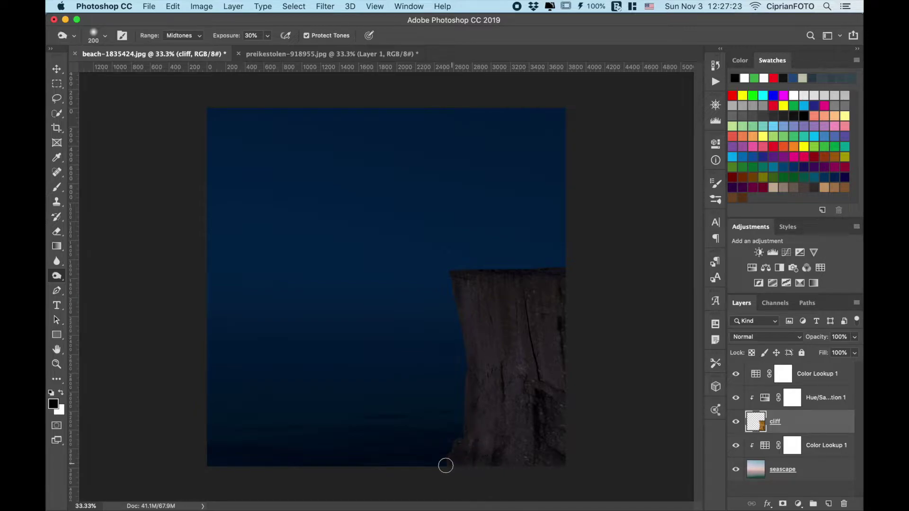
Close preikestolen-918955.jpg without saving.
key("v")
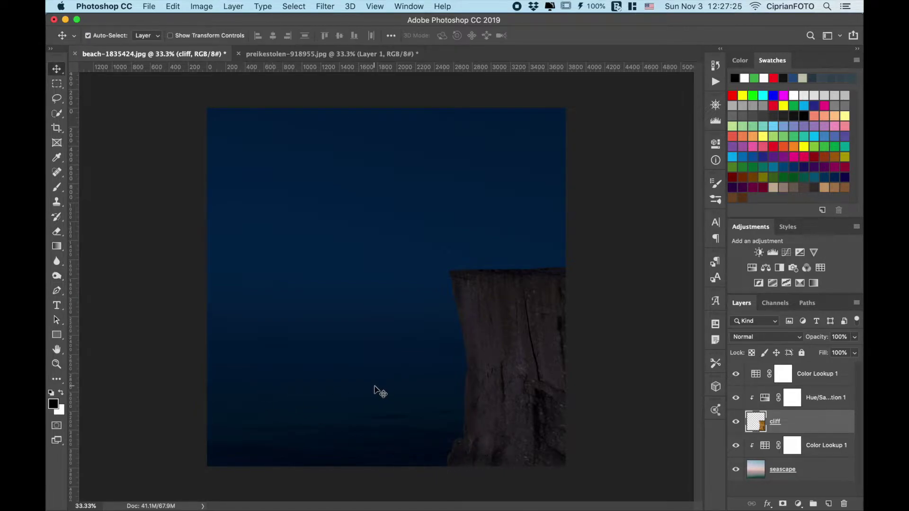
left_click(785, 376)
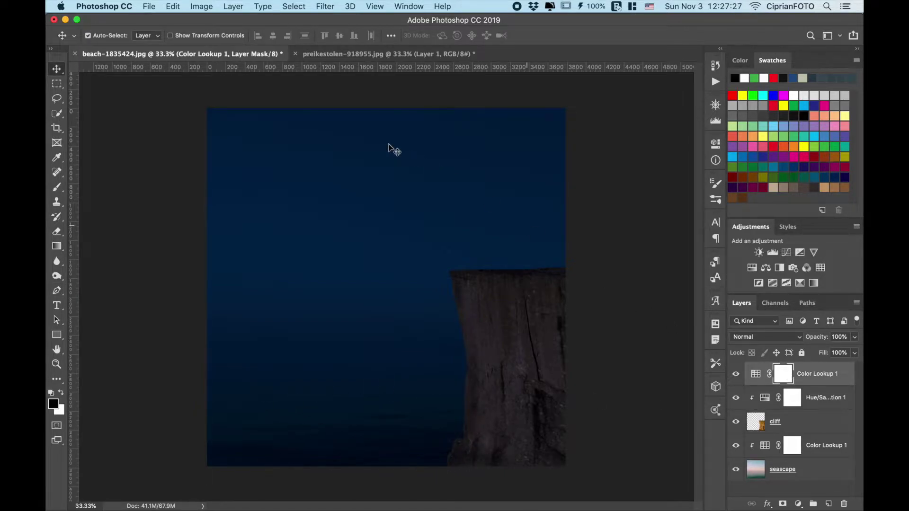
left_click(293, 54)
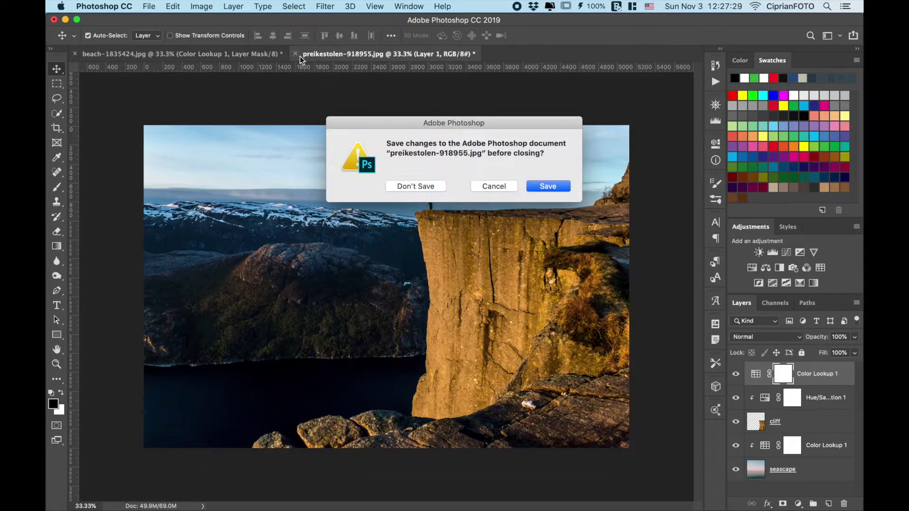
left_click(411, 185)
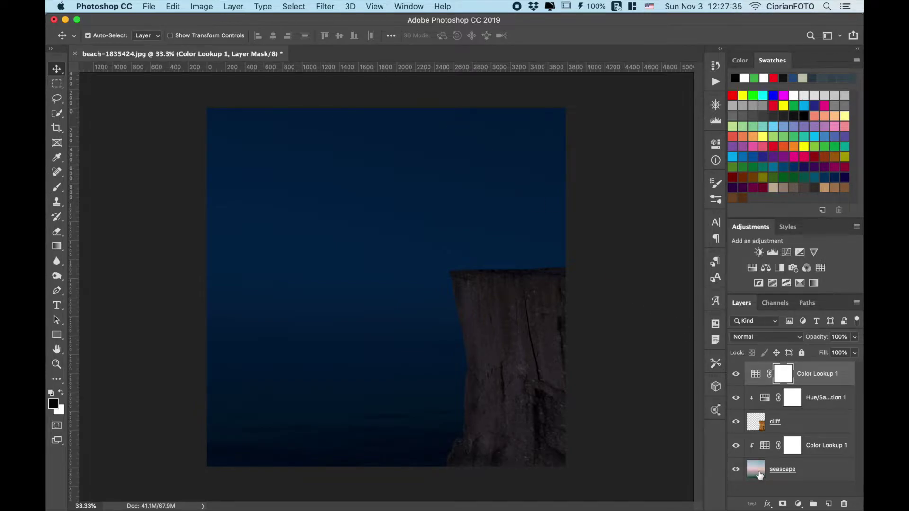
Add an empty layer named moon light above the lower Color Lookup 1.
left_click(763, 445)
left_click(828, 504)
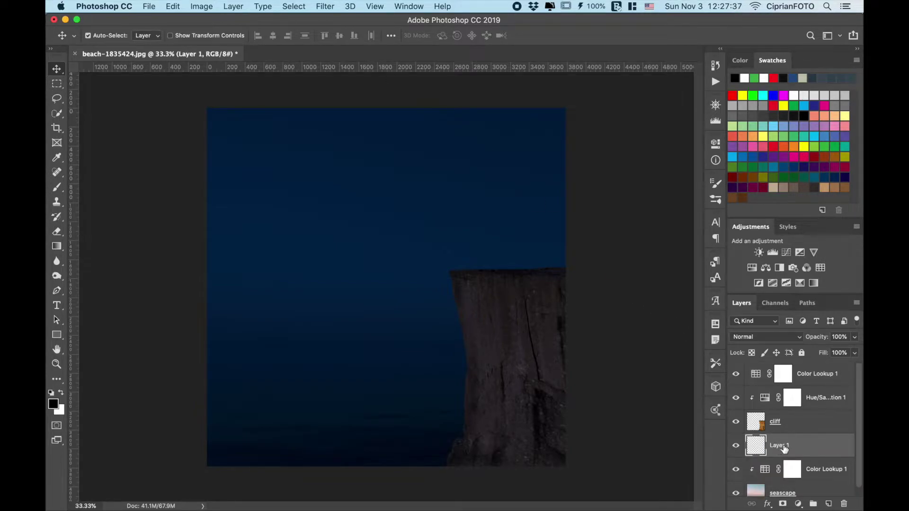
double_click(782, 446)
type("moon lig")
type("ht")
key("Return")
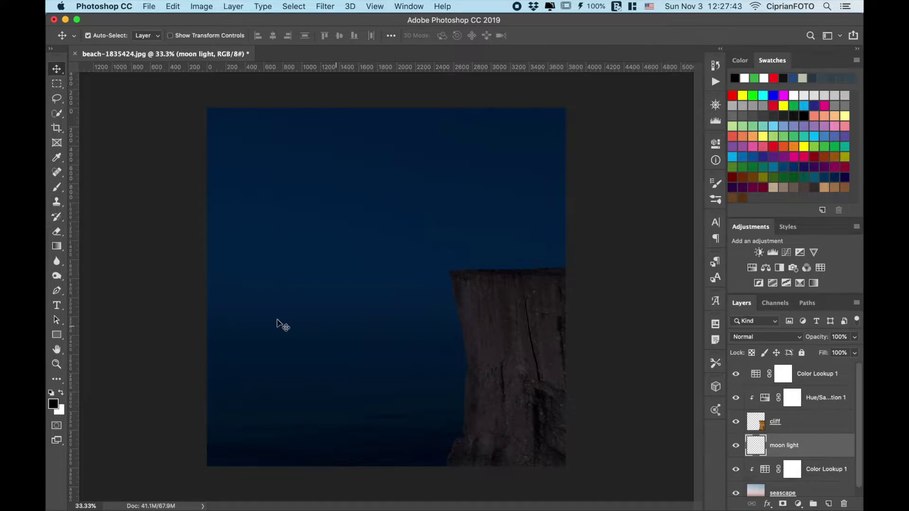
Set up a white brush at 1000 px.
left_click(62, 393)
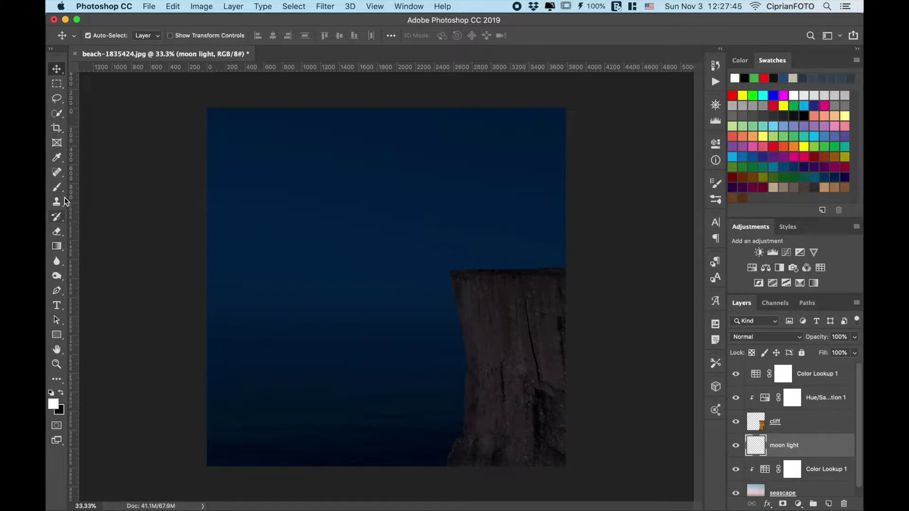
left_click(58, 187)
left_click(104, 36)
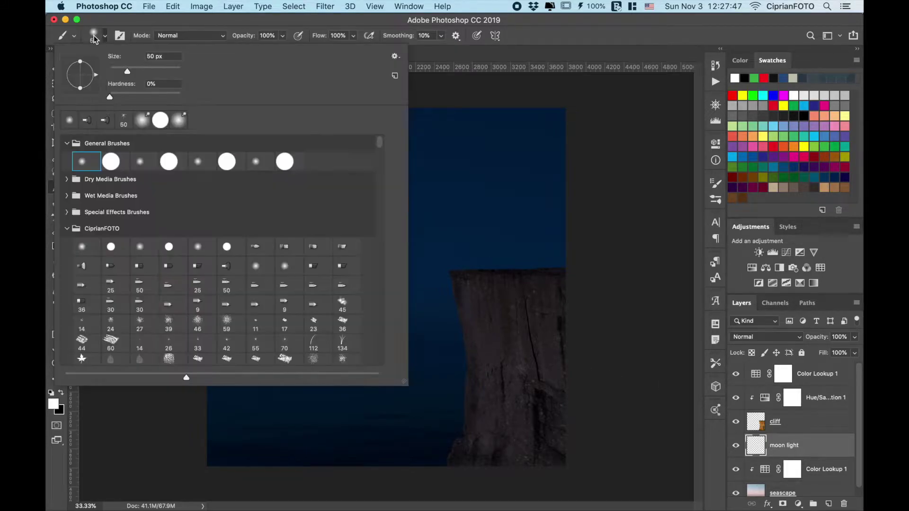
left_click_drag(167, 57, 64, 70)
type("1000")
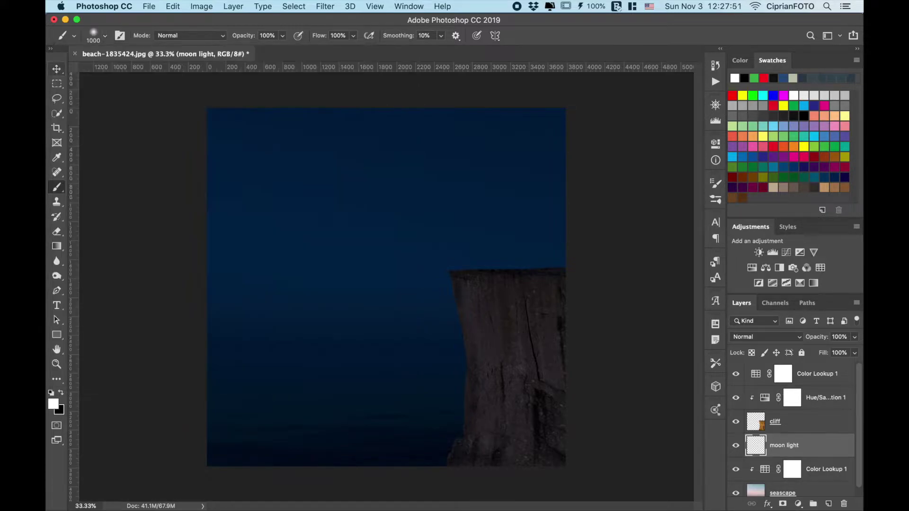
key("Return")
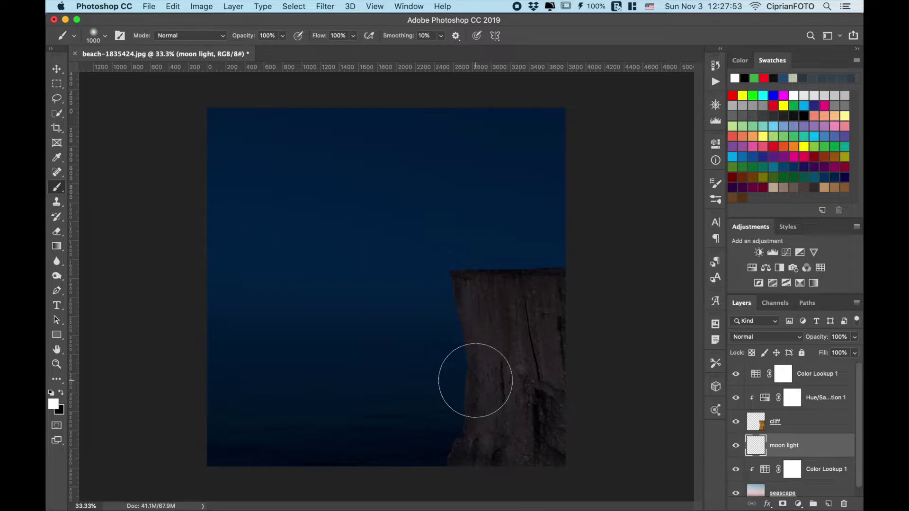
Enlarge the brush to about 1600 px and paint a soft glow left of the cliff edge.
key("bracketright")
key("bracketright")
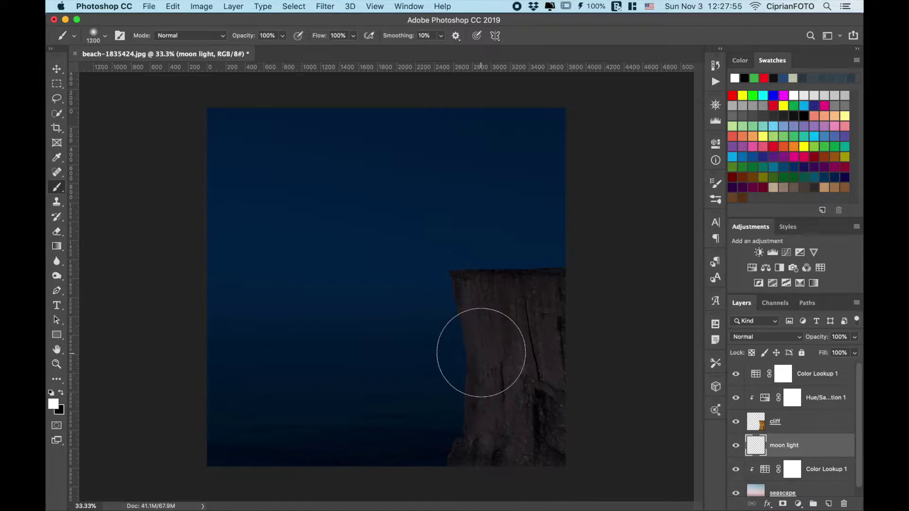
key("bracketright")
key("bracketright")
key("bracketright")
key("bracketright")
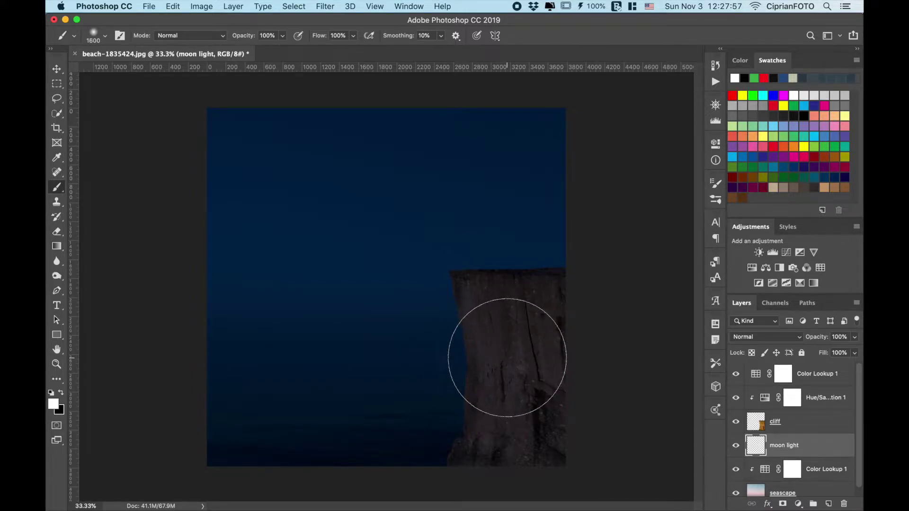
left_click(508, 358)
left_click(489, 357)
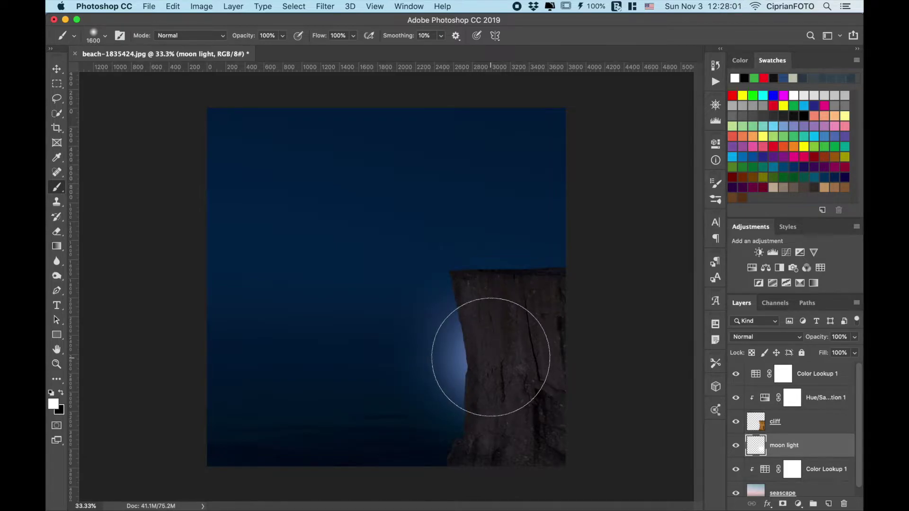
left_click(491, 357)
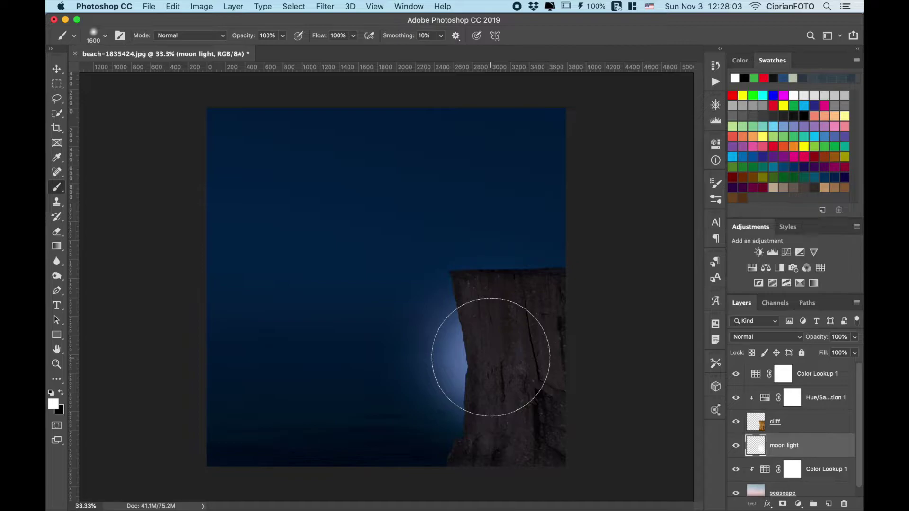
key("ctrl+t")
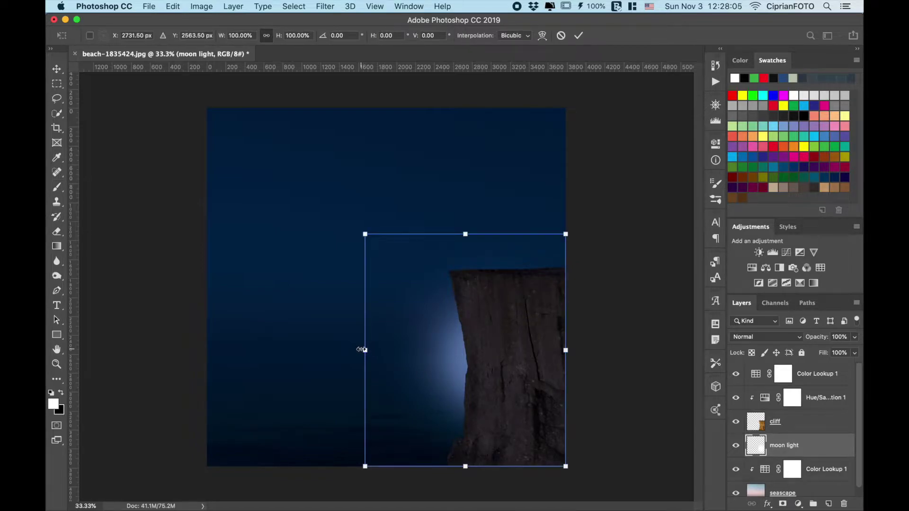
Scale the glow to about 159% and shift it right and slightly down.
left_click_drag(362, 349, 296, 351)
left_click_drag(412, 366, 464, 372)
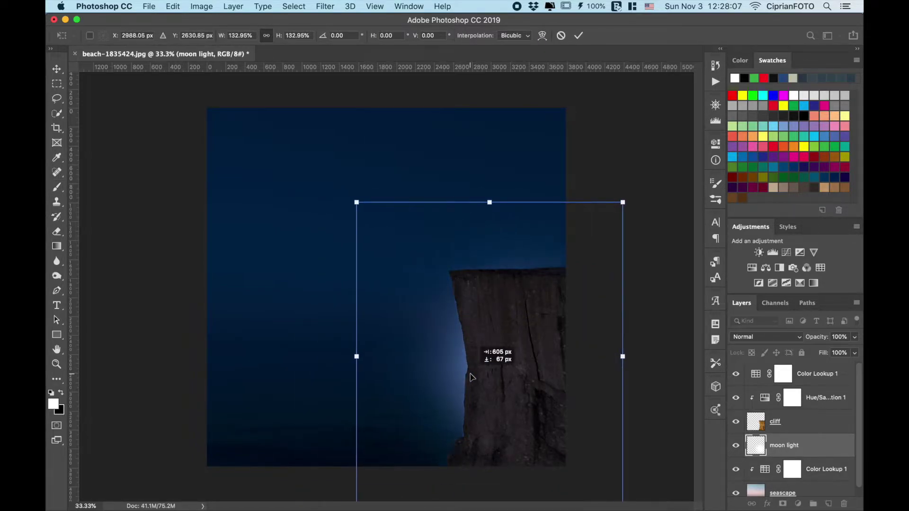
left_click_drag(350, 361, 296, 361)
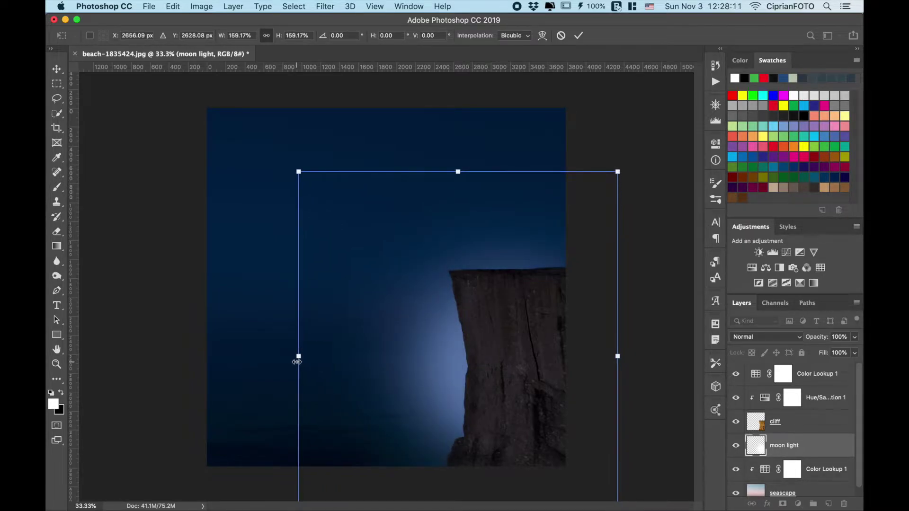
key("Return")
key("v")
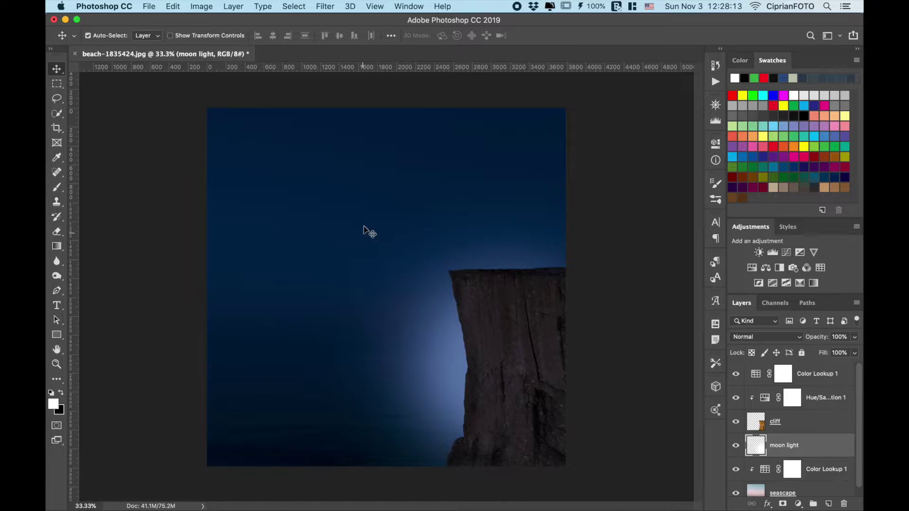
Apply a Gaussian Blur of about 194.2 px to the glow.
left_click(328, 6)
mouse_move(330, 141)
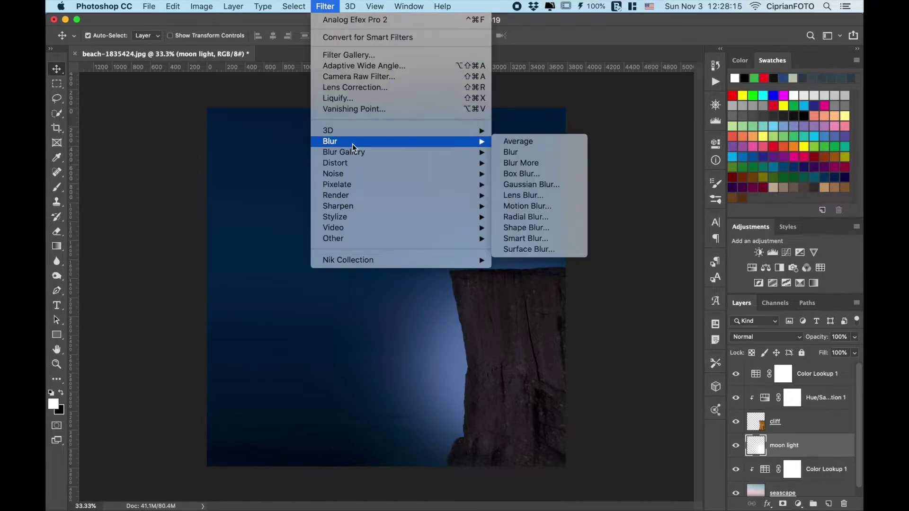
left_click(546, 185)
left_click_drag(653, 333, 704, 334)
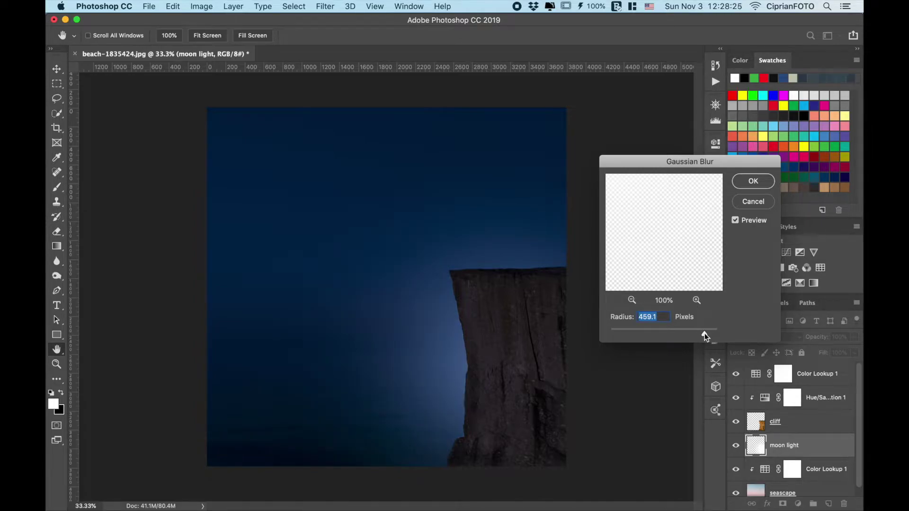
left_click_drag(705, 335, 699, 335)
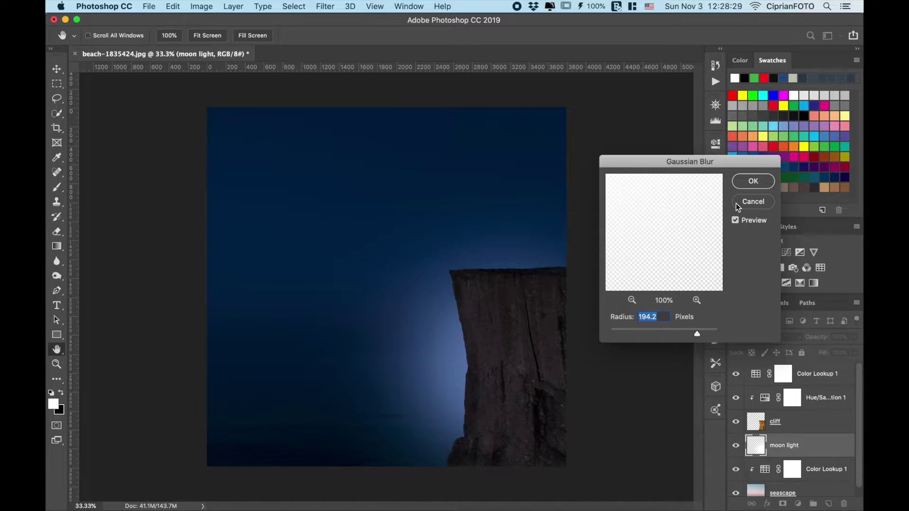
left_click(752, 181)
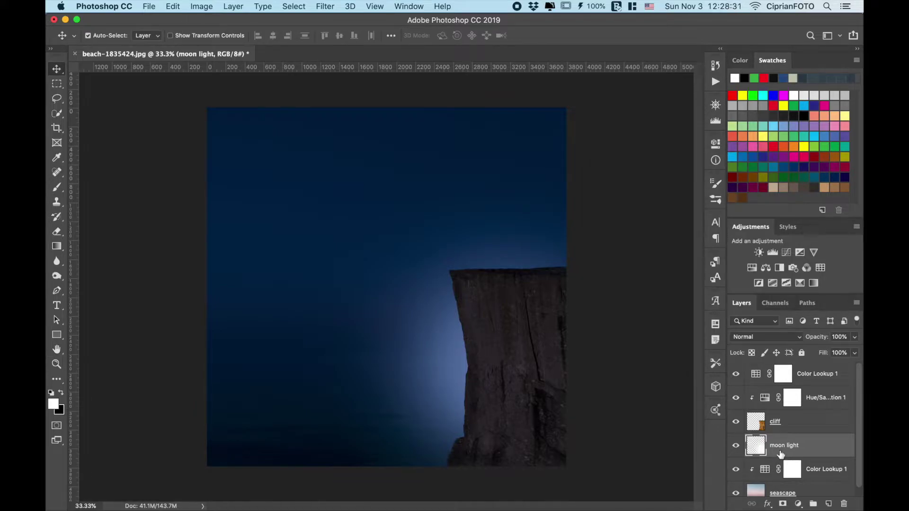
Set moon light to Screen, scale its glow to about 146% and shift it right.
left_click(775, 336)
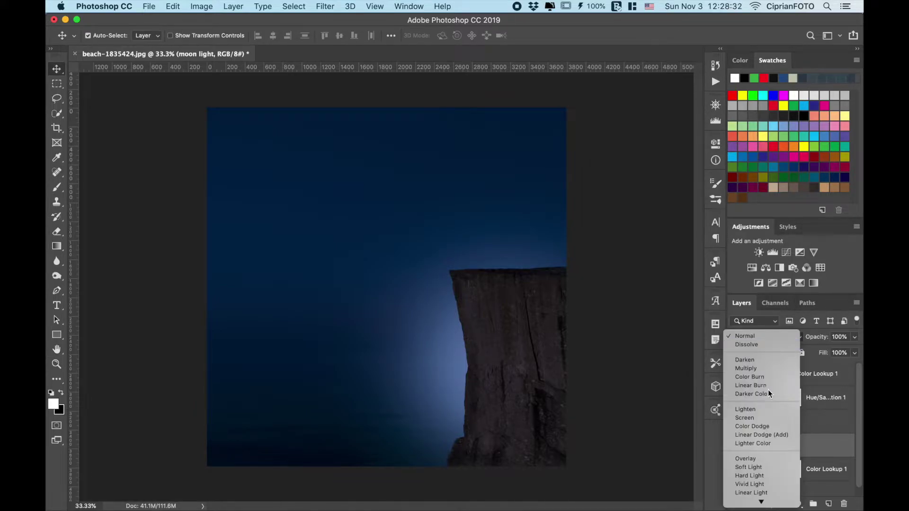
left_click(764, 416)
key("ctrl+t")
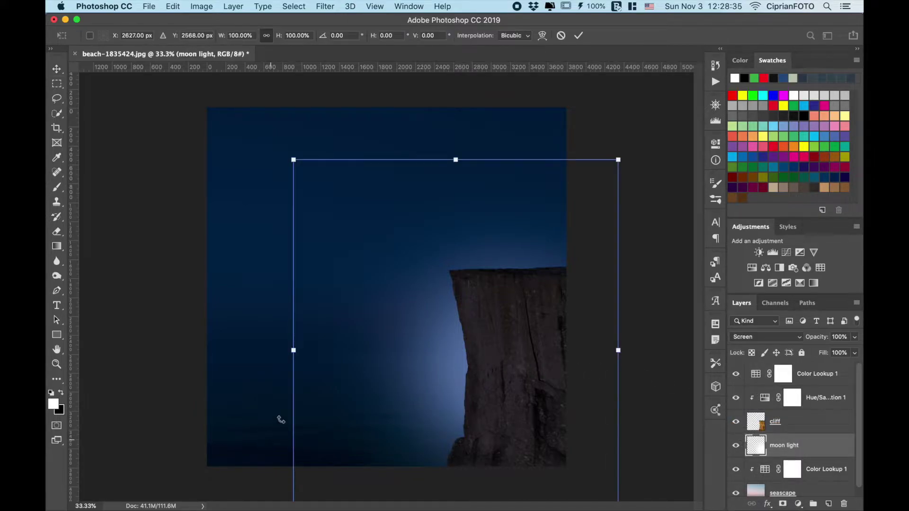
key("ctrl+minus")
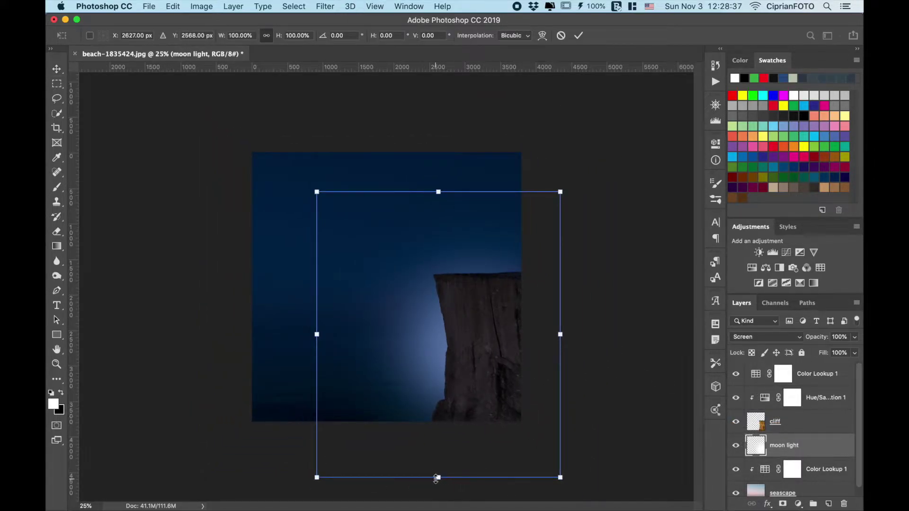
left_click_drag(437, 478, 437, 502)
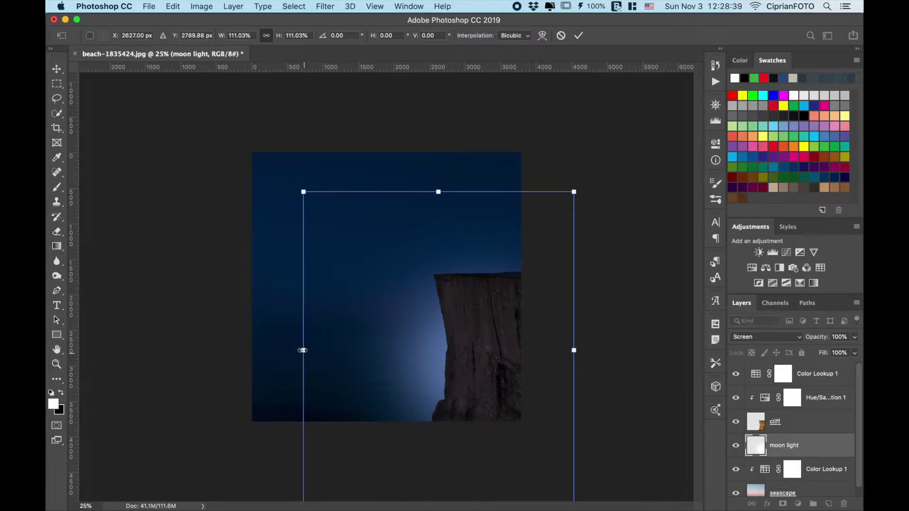
left_click_drag(303, 350, 218, 350)
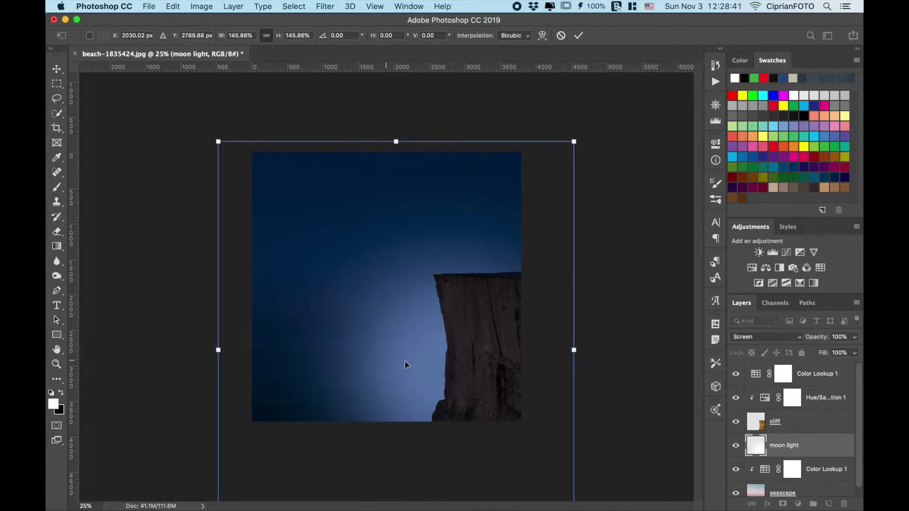
left_click_drag(405, 364, 431, 367)
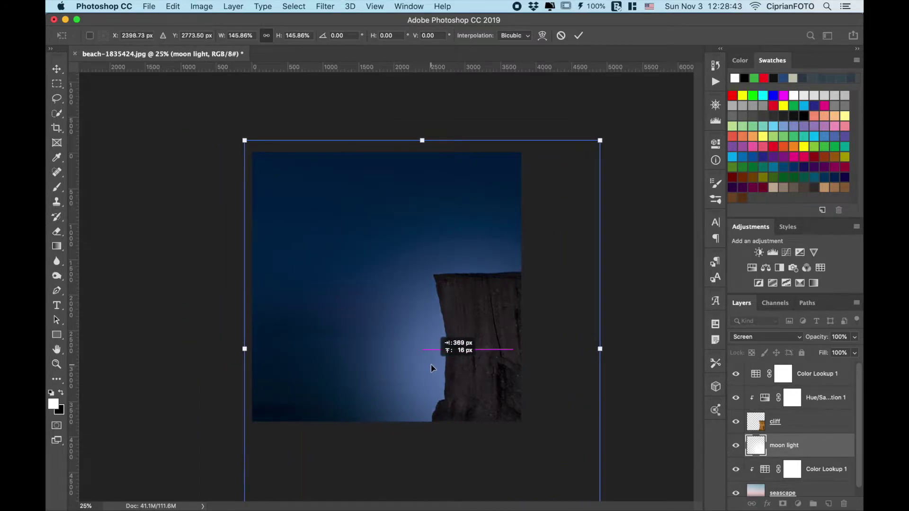
key("Return")
key("super+0")
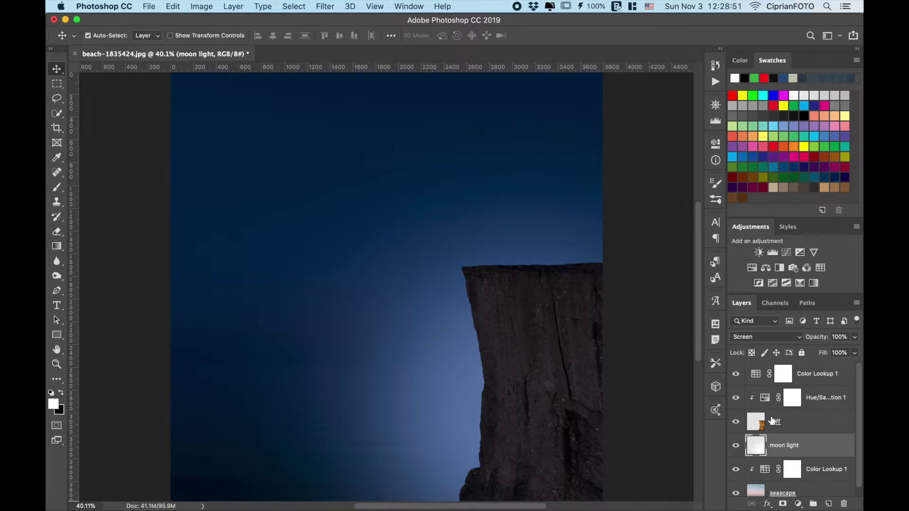
Select the top Color Lookup 1 mask and bring up the Open file dialog.
left_click(783, 374)
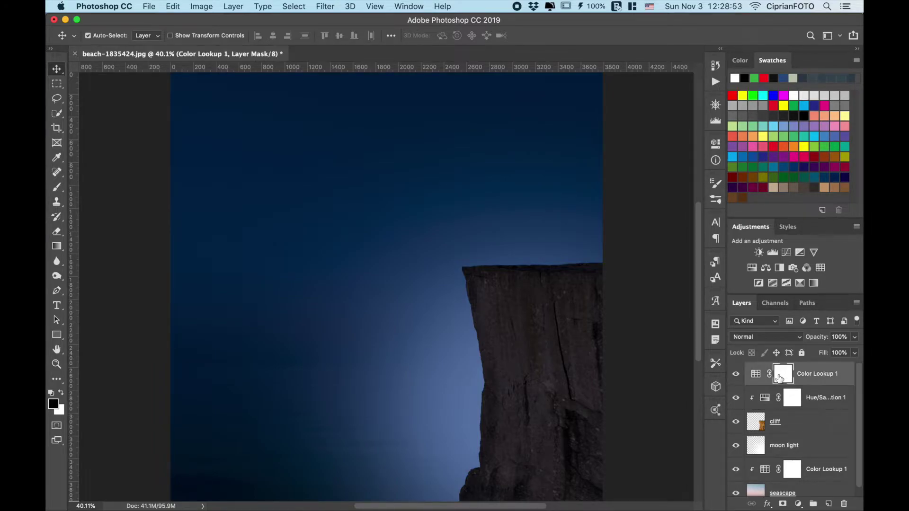
right_click(377, 53)
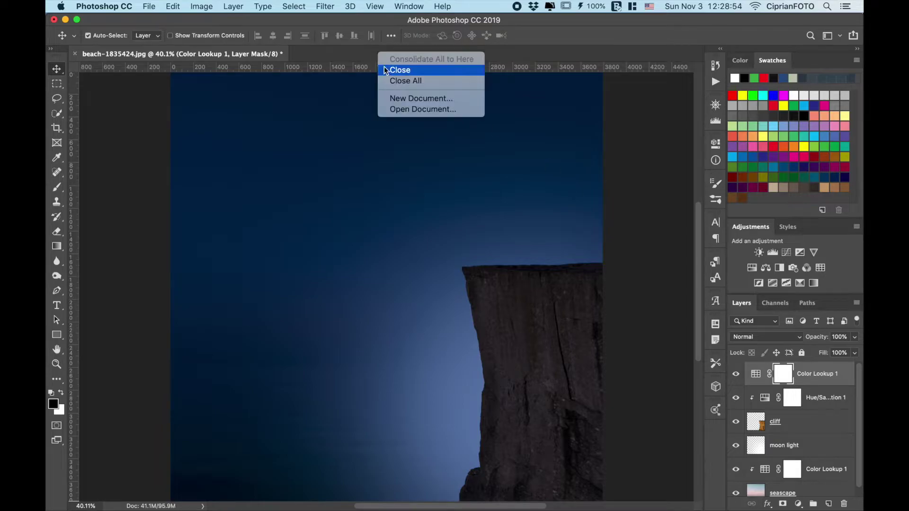
left_click(405, 111)
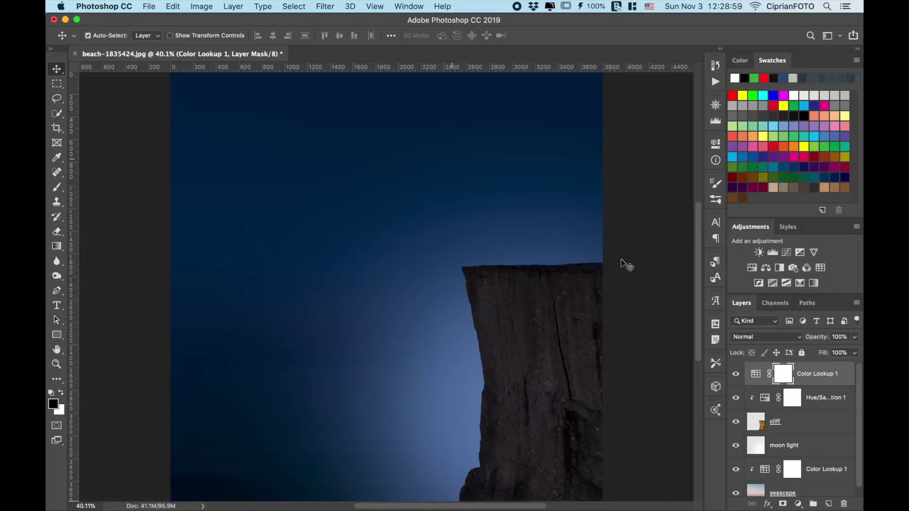
scroll(788, 414, "down", 1)
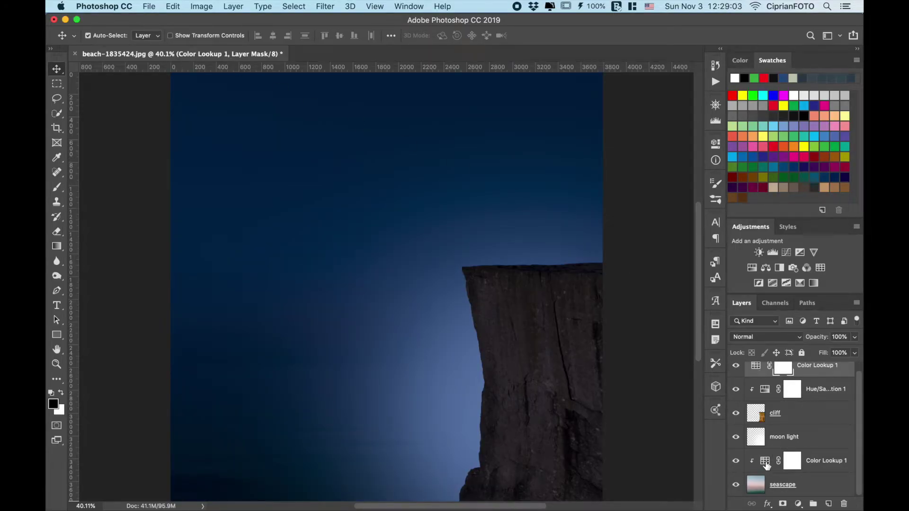
Add a new empty layer named 'stars' above the lower Color Lookup 1 layer.
left_click(766, 464)
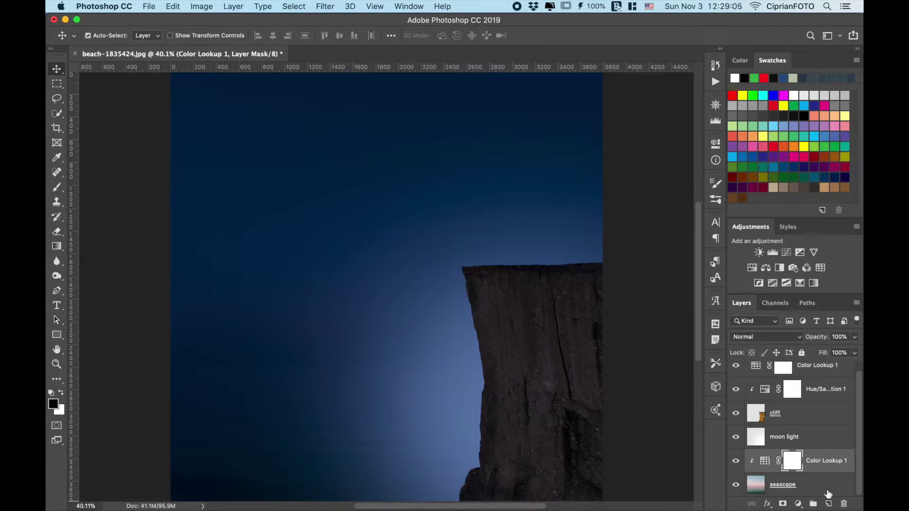
left_click(828, 503)
double_click(794, 463)
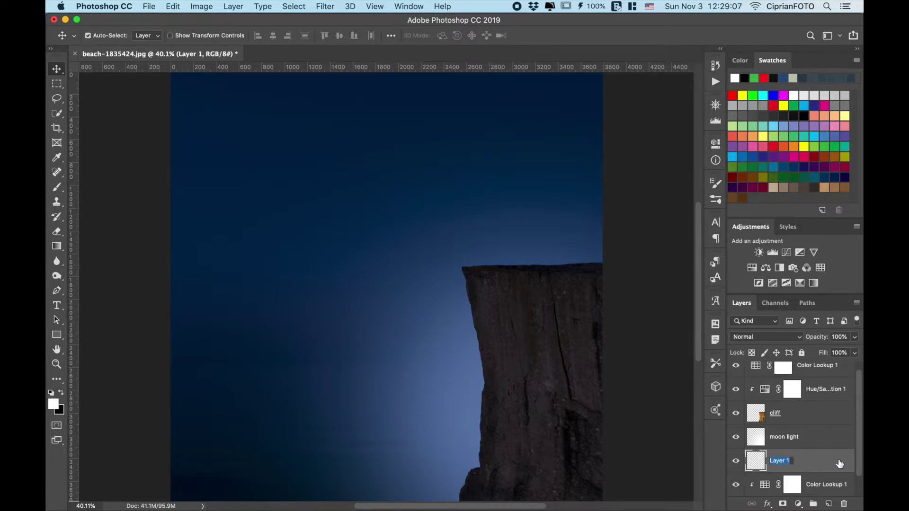
type("stars")
key("Return")
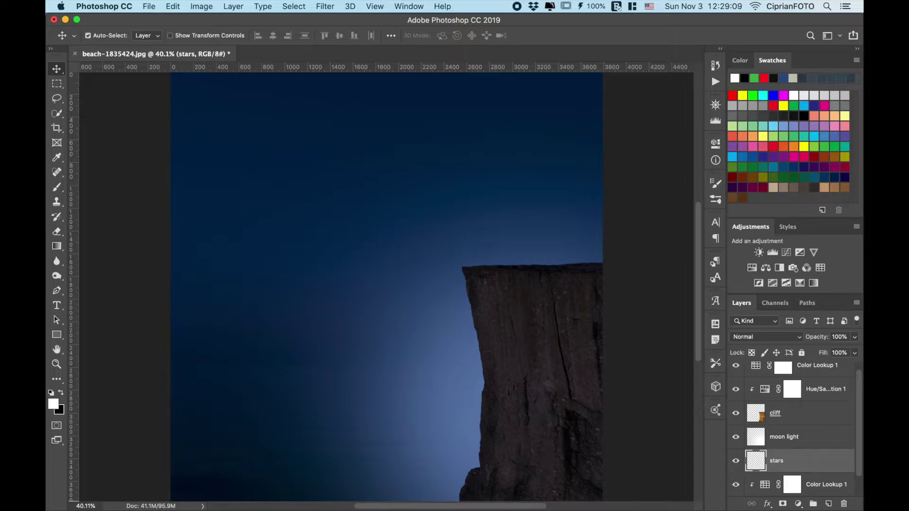
Choose a star-shaped Brush preset and adjust its size.
left_click(57, 192)
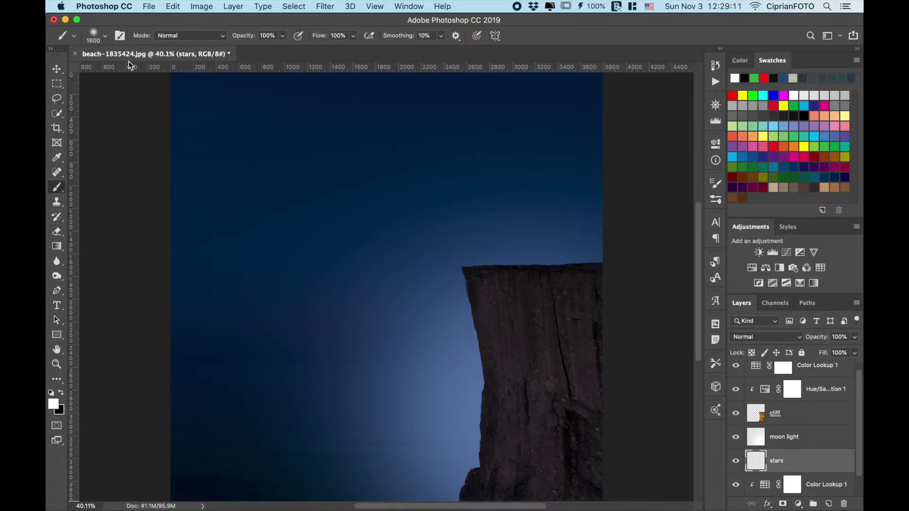
left_click(104, 36)
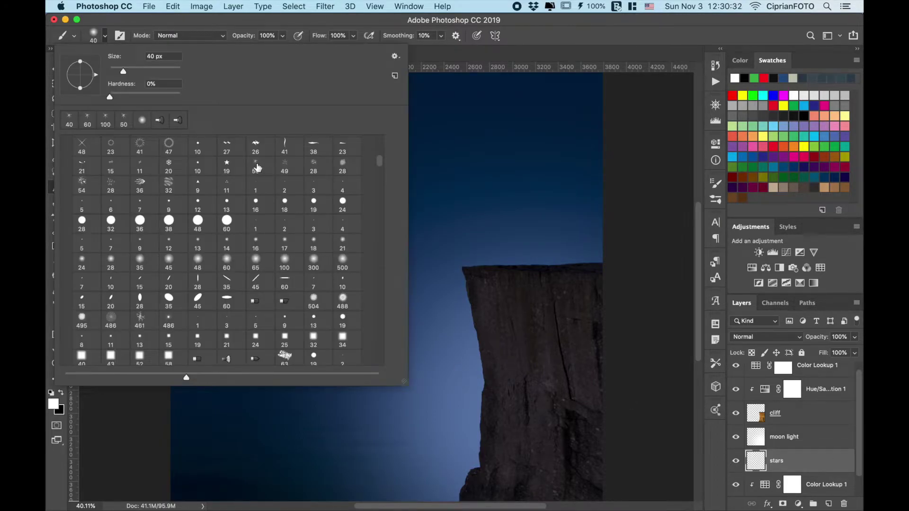
double_click(256, 166)
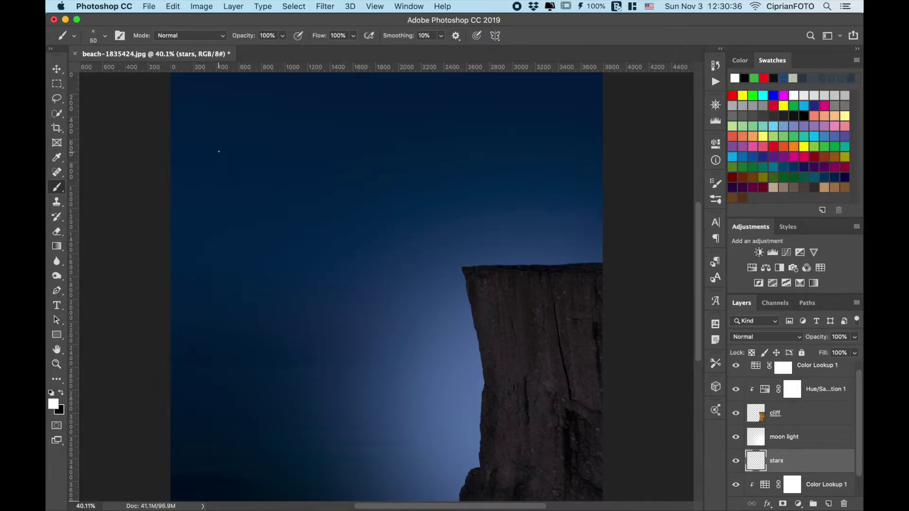
key("bracketleft")
key("bracketright")
key("bracketright")
key("bracketleft")
key("bracketright")
key("bracketright")
key("bracketright")
Dab large and small star dots across the upper sky, resizing the brush between stars.
left_click(292, 136)
key("bracketleft")
key("bracketleft")
key("bracketleft")
left_click(487, 100)
key("bracketleft")
key("bracketleft")
key("bracketleft")
key("bracketleft")
key("bracketleft")
key("bracketleft")
key("bracketleft")
key("bracketleft")
key("bracketleft")
key("bracketright")
key("bracketright")
key("bracketright")
key("bracketright")
key("bracketright")
key("bracketleft")
key("bracketleft")
key("bracketleft")
key("bracketleft")
key("bracketleft")
key("bracketleft")
key("bracketleft")
key("bracketleft")
key("bracketleft")
key("bracketright")
key("bracketleft")
key("bracketright")
key("bracketright")
Apply a Gaussian Blur with radius 4.1 pixels to the stars.
left_click(331, 7)
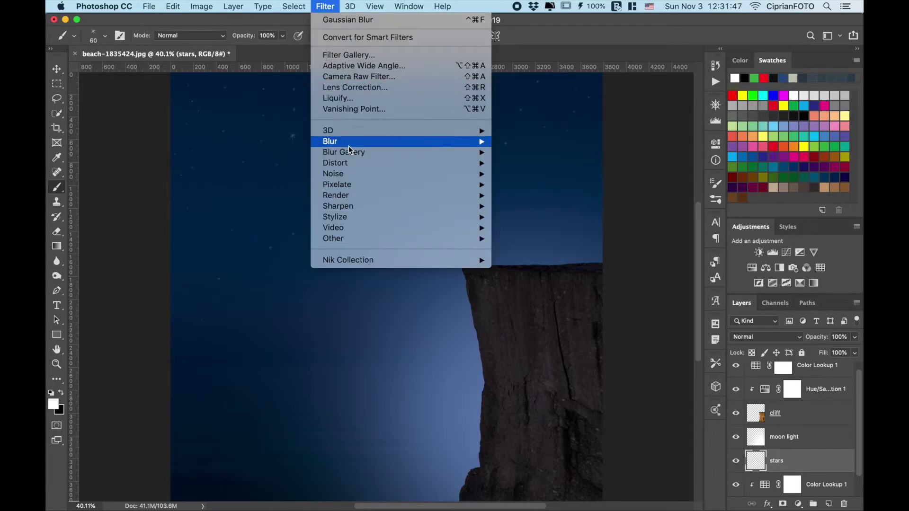
mouse_move(330, 141)
left_click(528, 183)
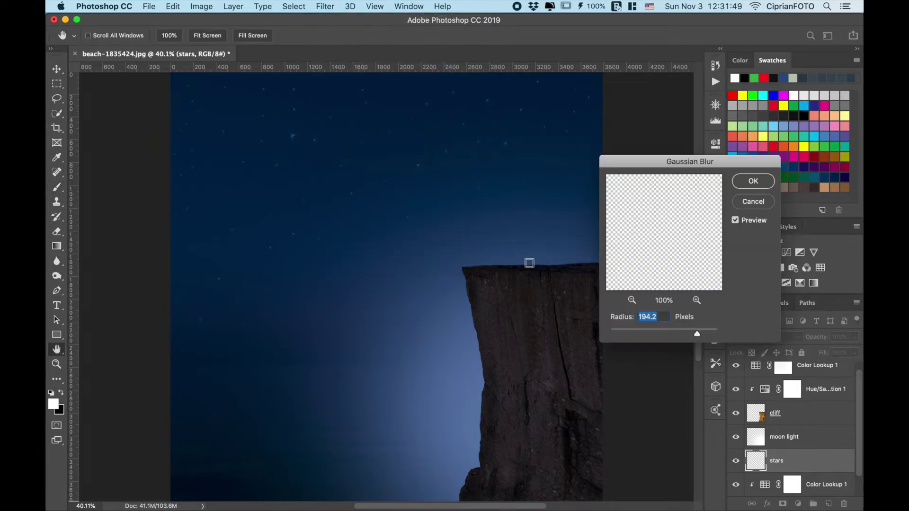
left_click_drag(628, 330, 620, 331)
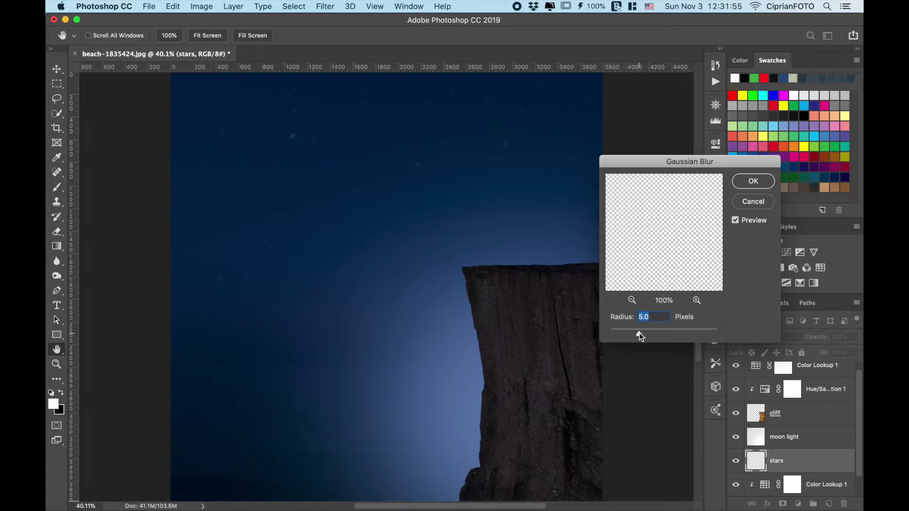
left_click(753, 181)
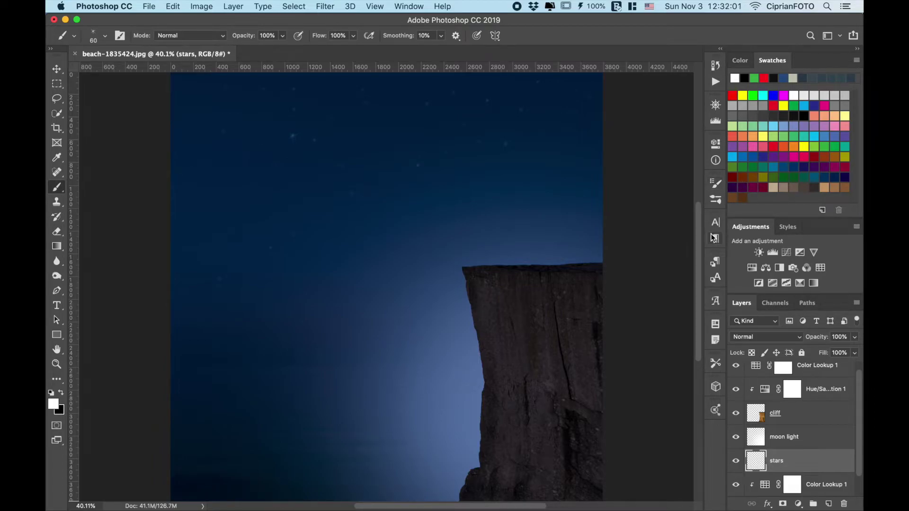
With the Move tool, select the Color Lookup 1 mask and bring up the Open Document dialog.
scroll(765, 374, "up", 1)
key("v")
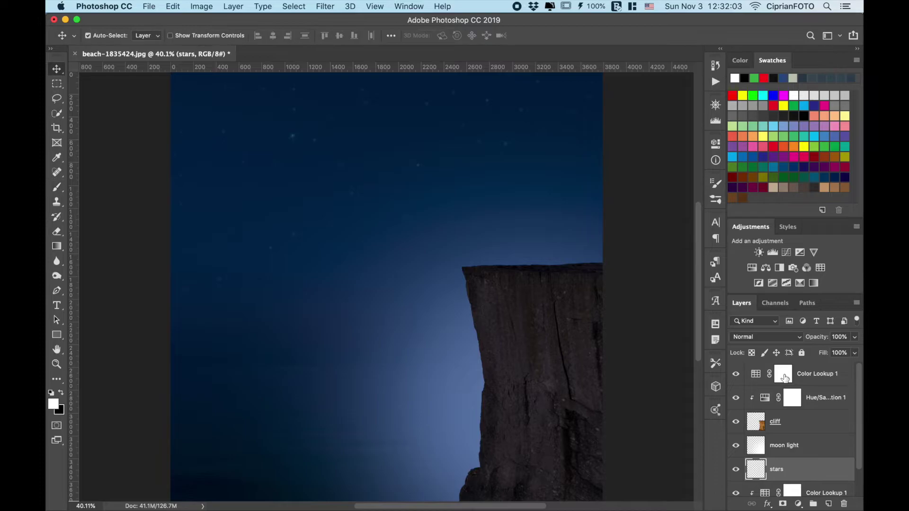
left_click(783, 375)
right_click(343, 52)
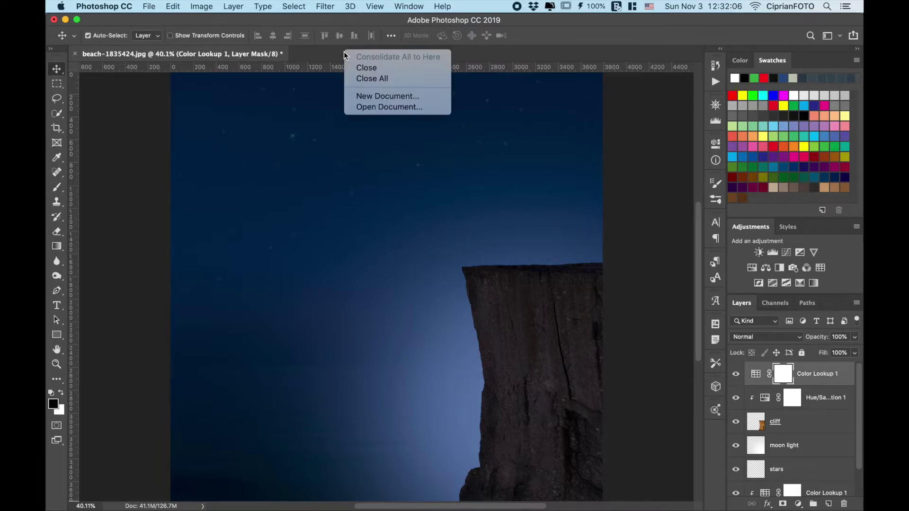
left_click(378, 109)
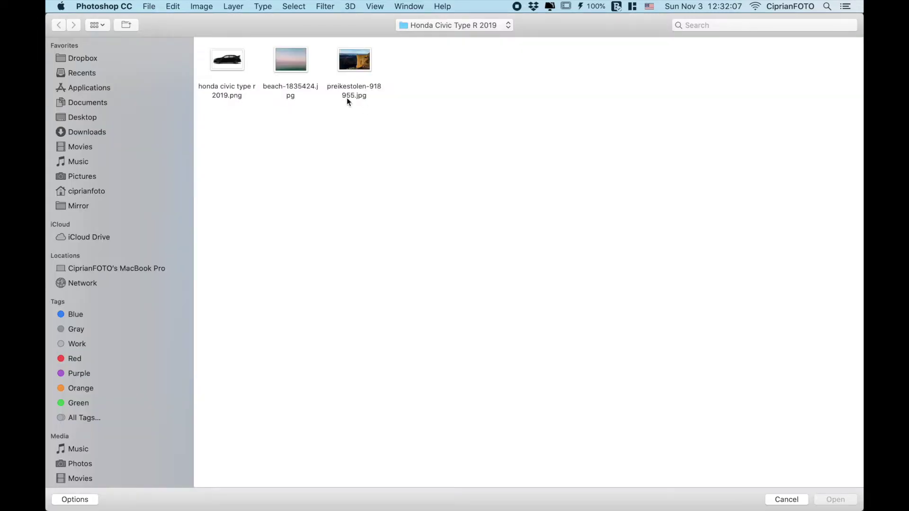
Open the car PNG and drag it into the cliff night scene.
left_click(228, 61)
double_click(228, 61)
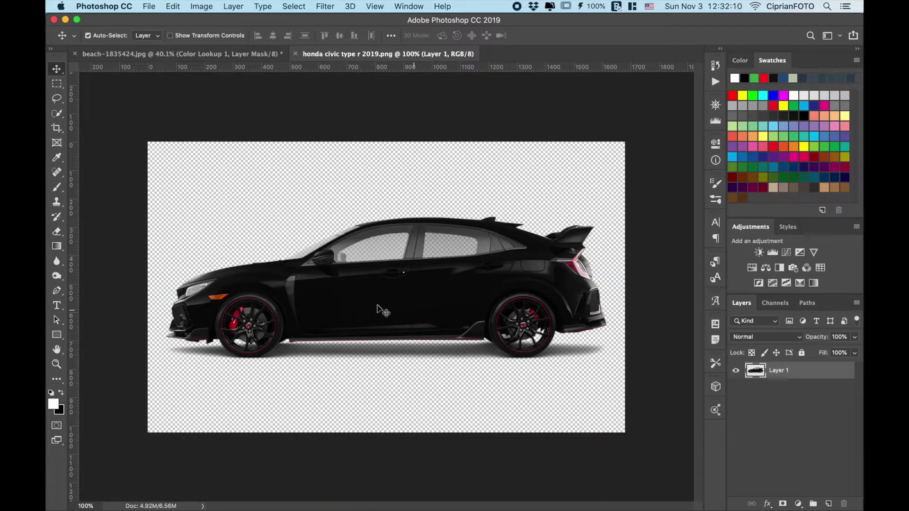
left_click_drag(401, 308, 417, 188)
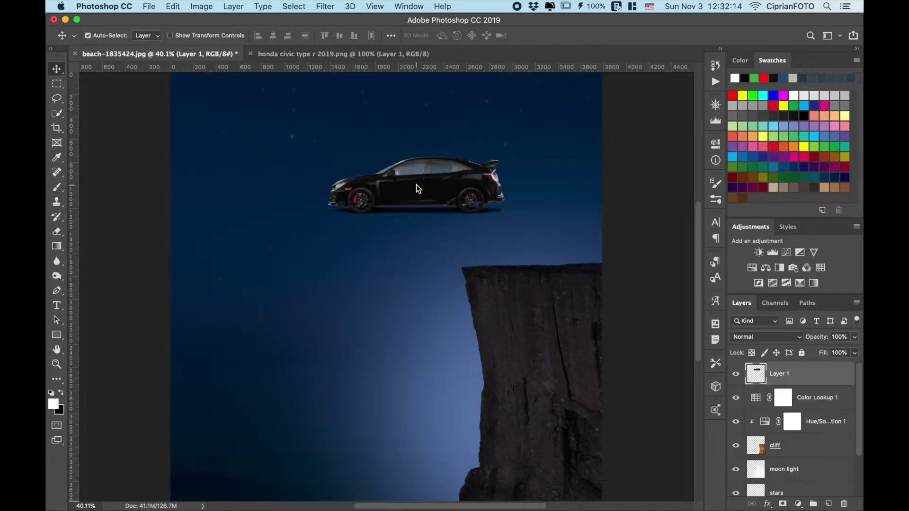
Scale the car down to about 88% and place it on the cliff top.
key("ctrl+t")
mouse_move(505, 211)
left_mouse_down()
mouse_move(385, 192)
mouse_move(506, 262)
left_mouse_up()
left_click(577, 36)
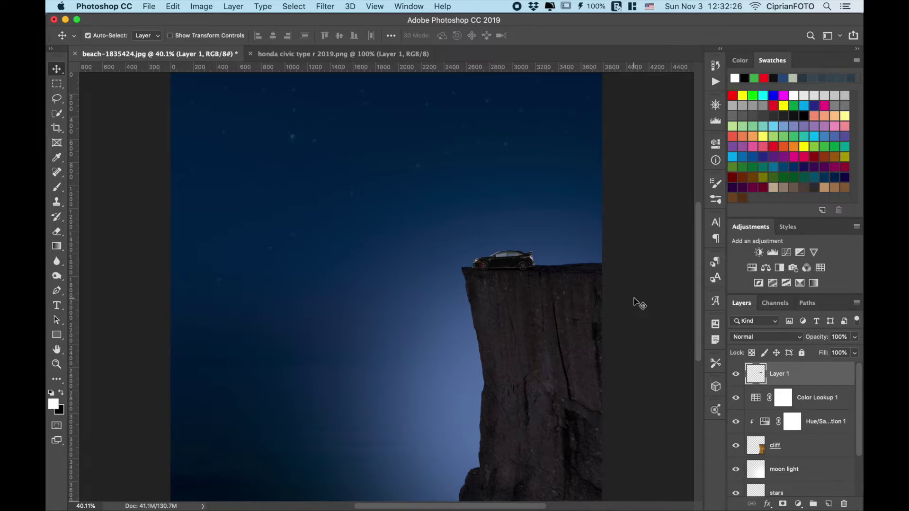
key("ctrl+t")
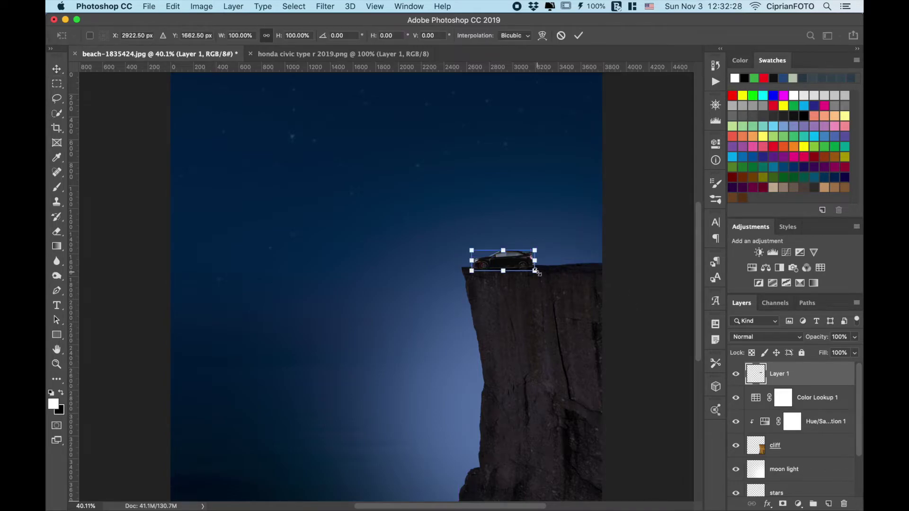
left_click_drag(534, 271, 526, 269)
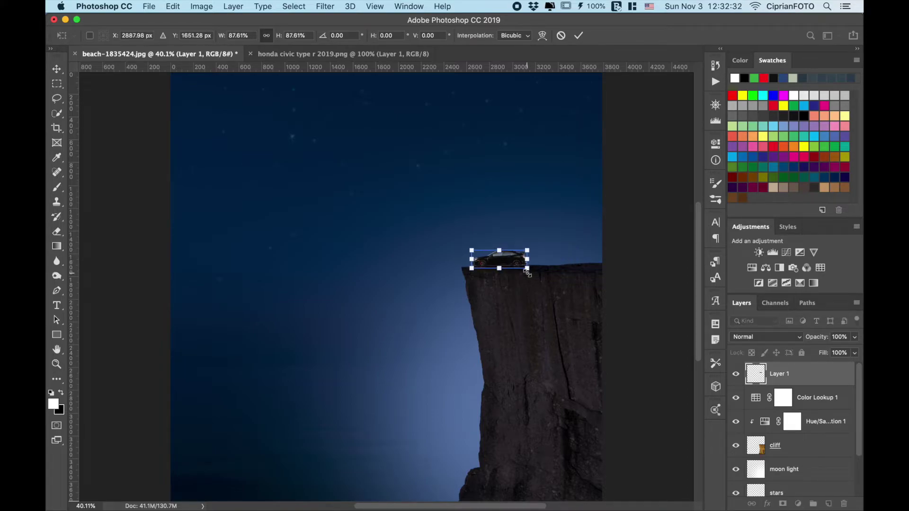
key("Return")
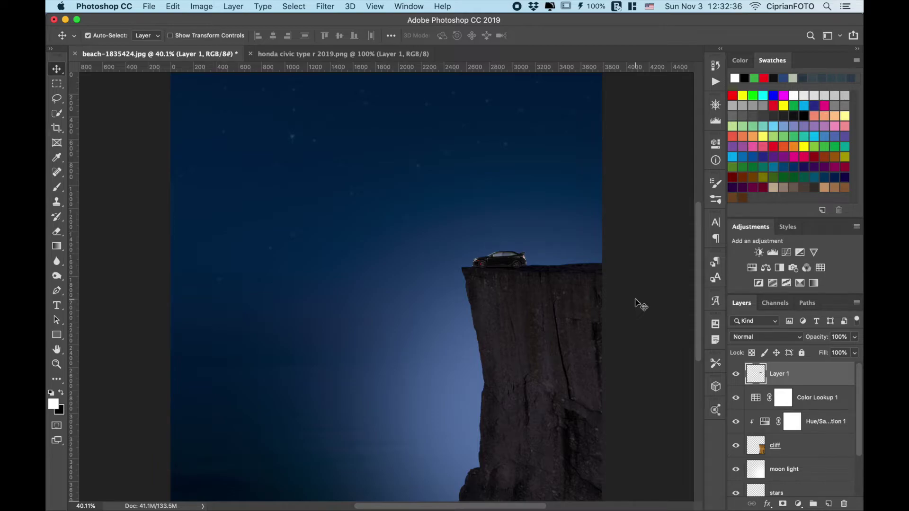
Rename Layer 1 to 'car'.
double_click(780, 374)
type("car")
key("Return")
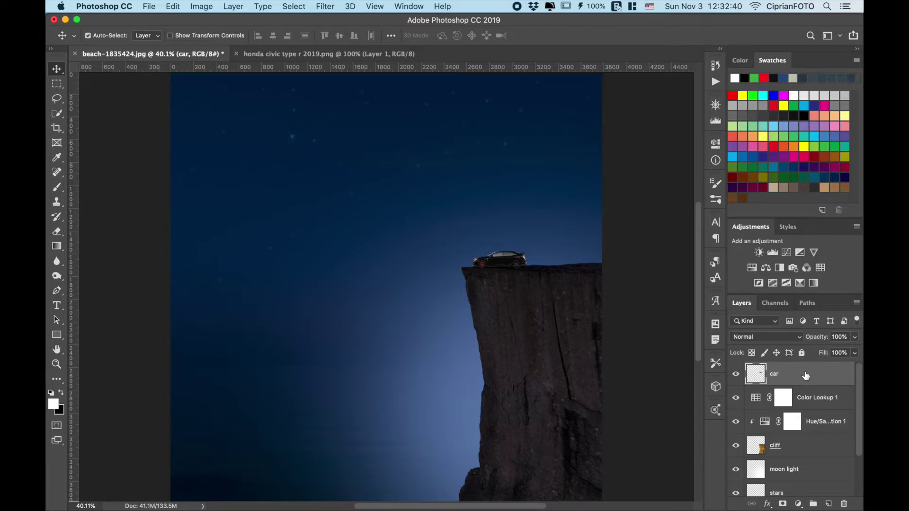
Copy Color Lookup 1 above the car layer and clip it to the car.
left_click(756, 405)
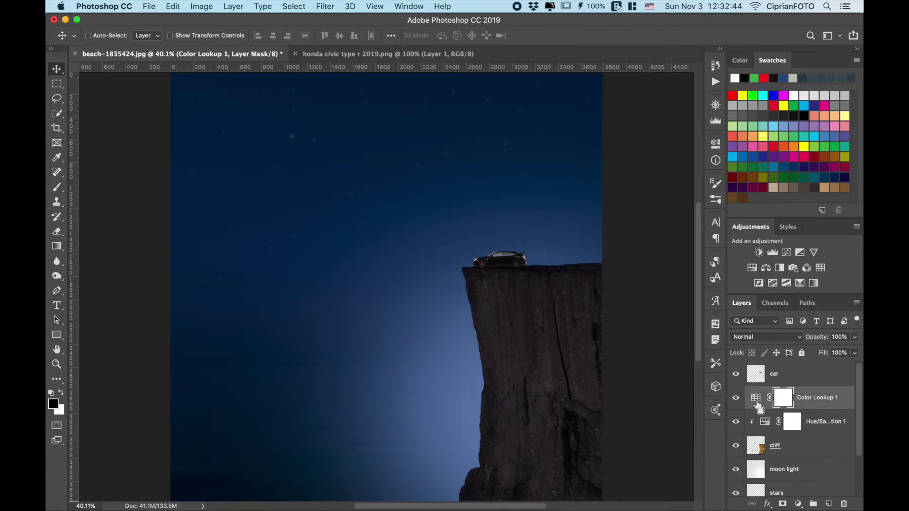
left_click(754, 379)
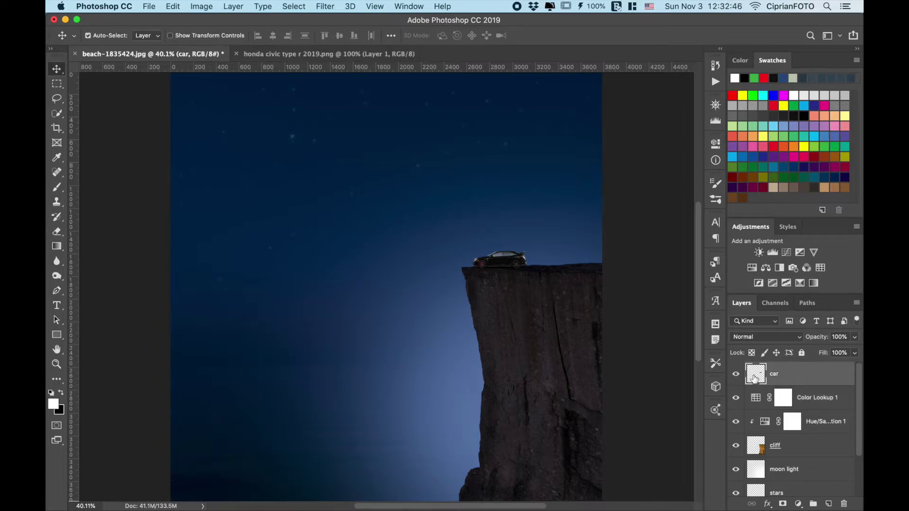
left_click_drag(754, 378, 754, 378)
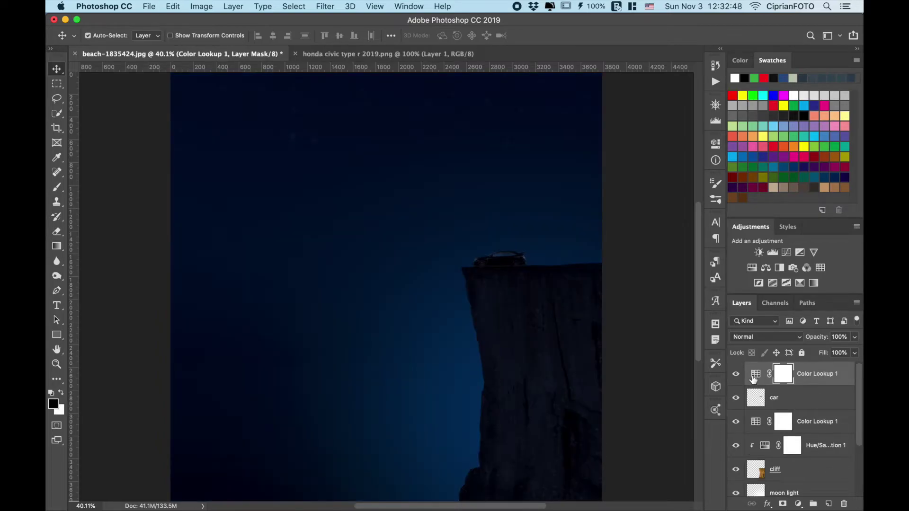
left_click(749, 386, "alt")
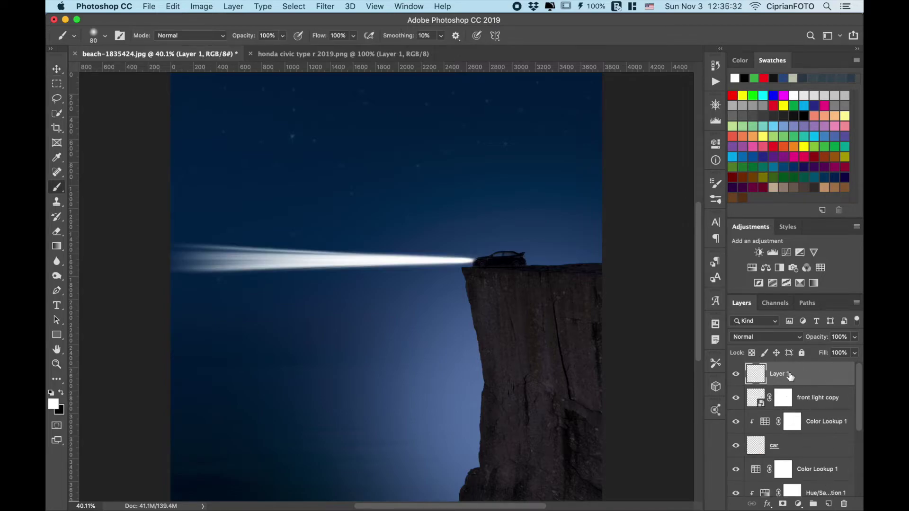
Rename the headlight layer to 'front light 1'.
double_click(789, 374)
key("BackSpace")
type("ght ")
type("1")
key("Return")
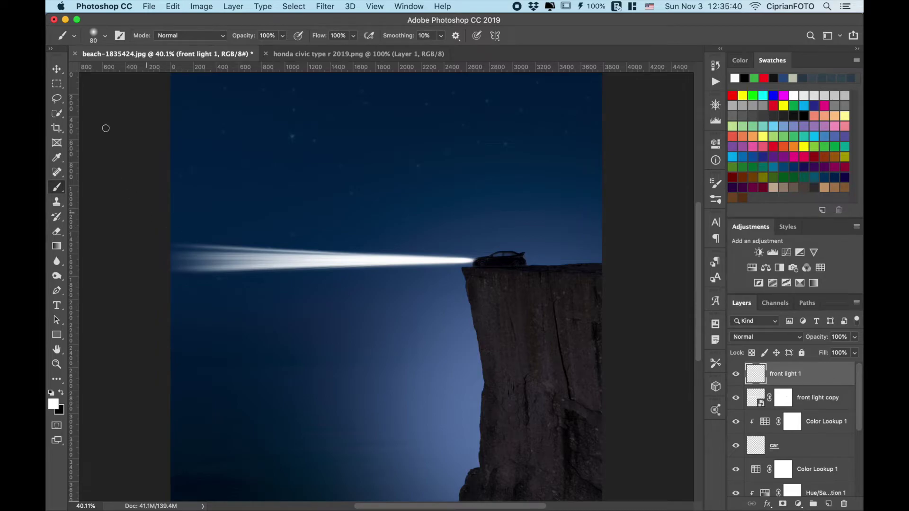
Choose the 173 px soft brush preset and add a new empty layer above.
left_click(96, 39)
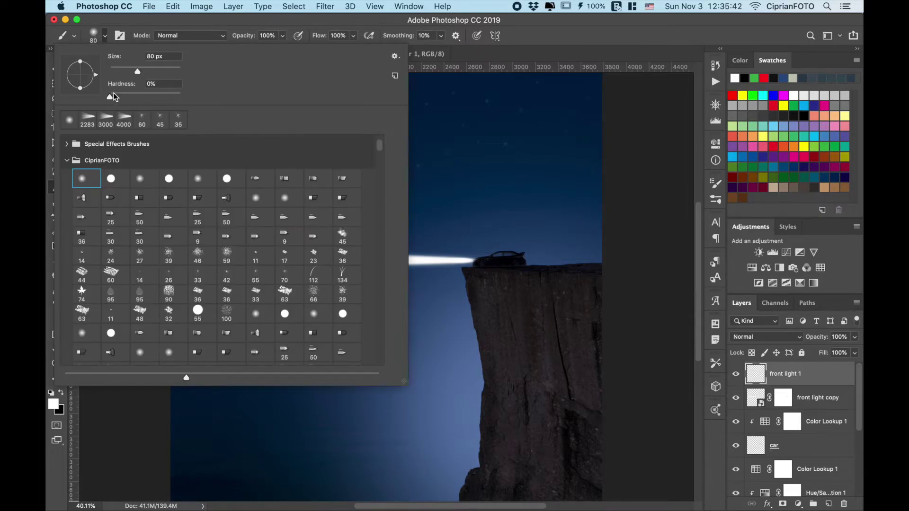
scroll(236, 274, "down", 3)
scroll(236, 274, "down", 2)
scroll(236, 274, "down", 2)
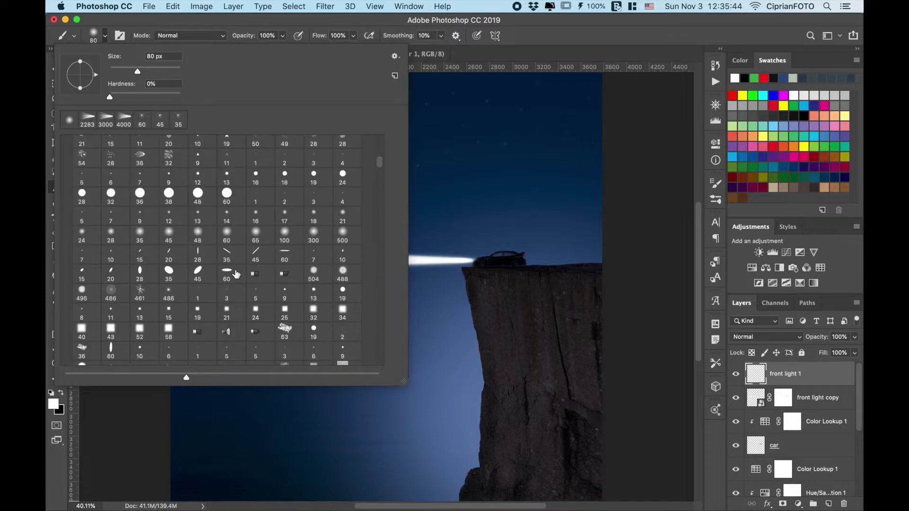
scroll(236, 275, "down", 2)
scroll(236, 274, "down", 3)
scroll(236, 274, "down", 3)
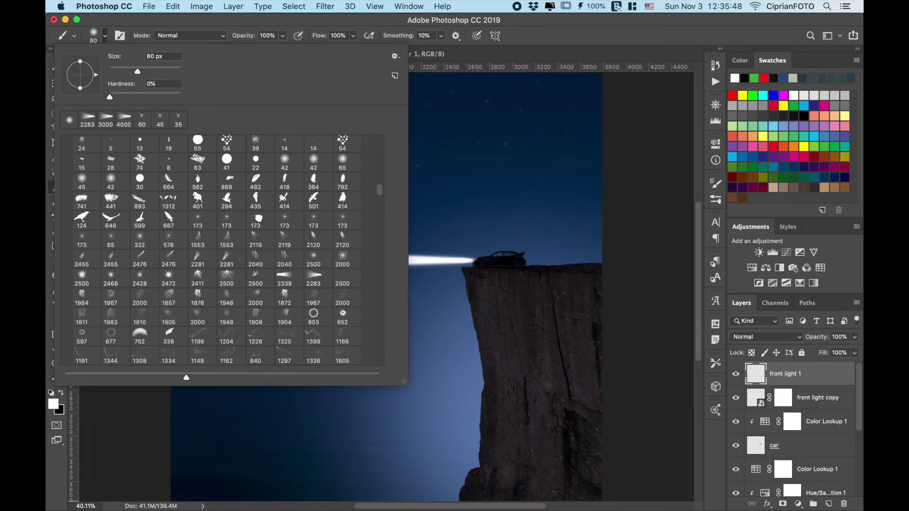
double_click(258, 220)
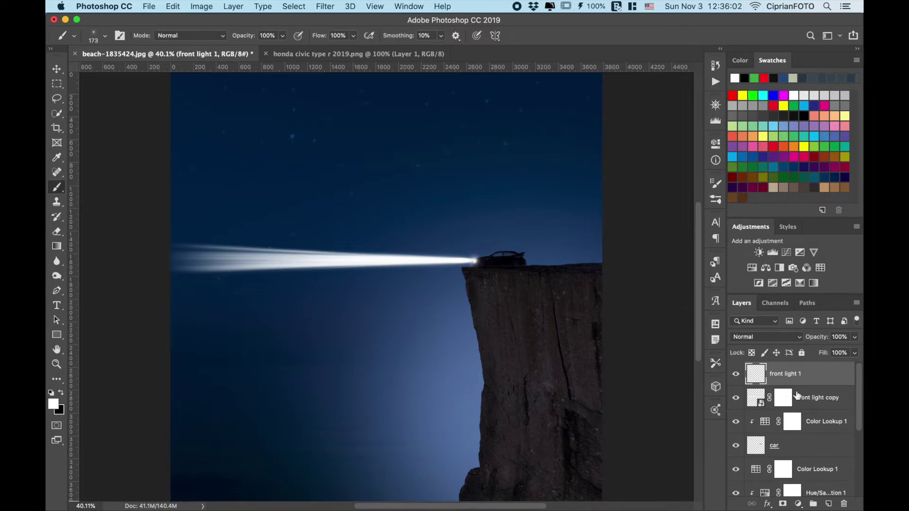
left_click(829, 504)
double_click(776, 373)
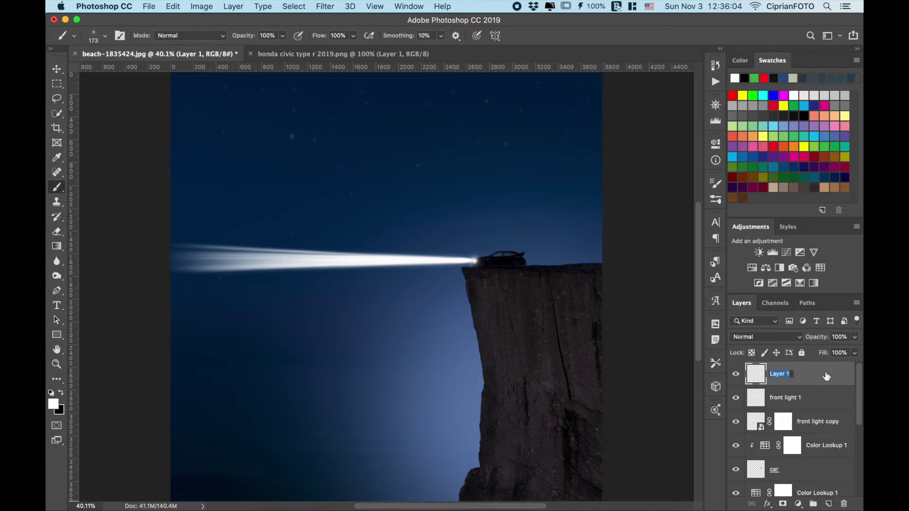
type("back li")
type("ght")
key("Return")
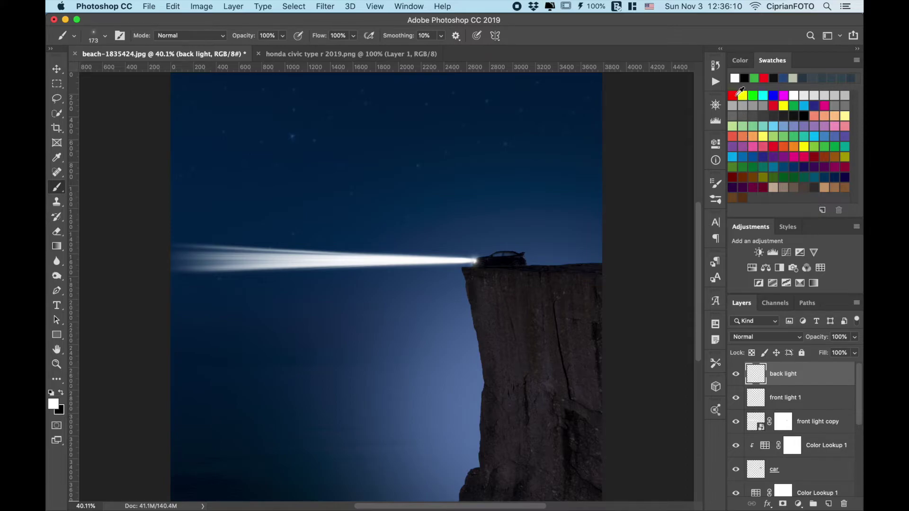
left_click(732, 95)
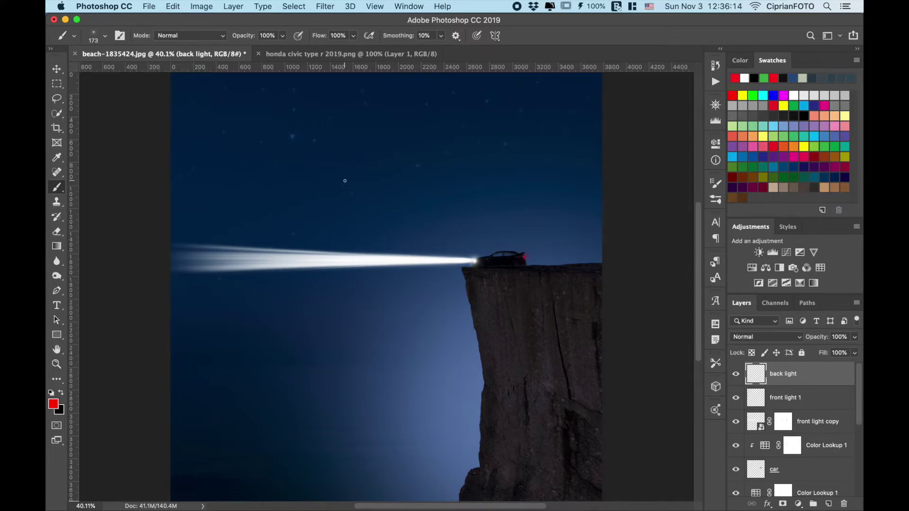
left_click(51, 393)
left_click(60, 393)
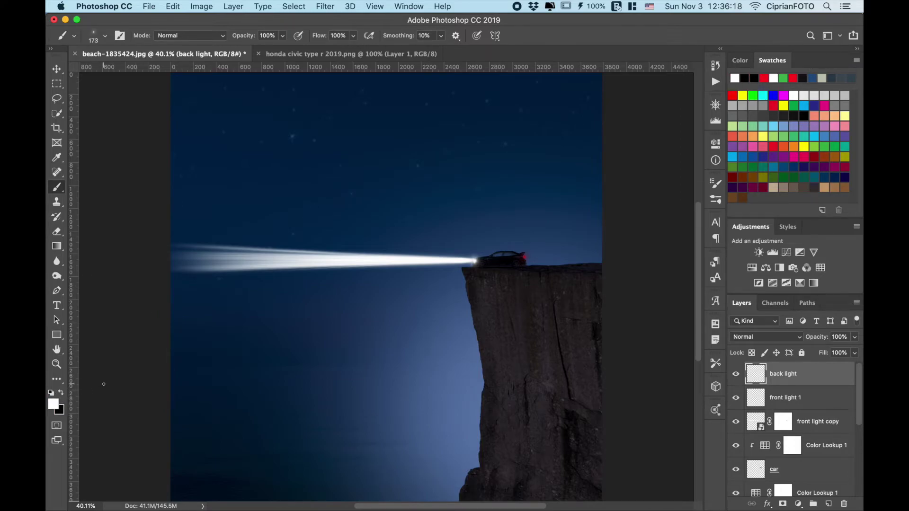
key("v")
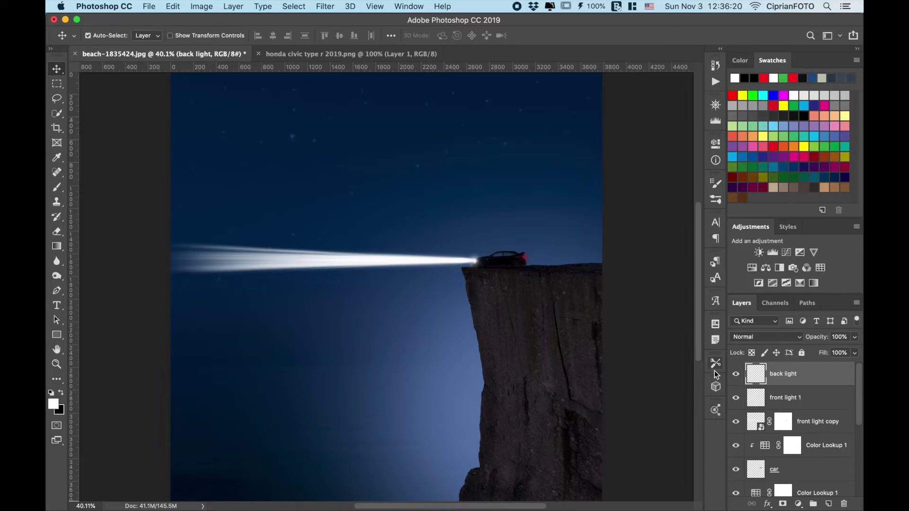
scroll(814, 388, "down", 5)
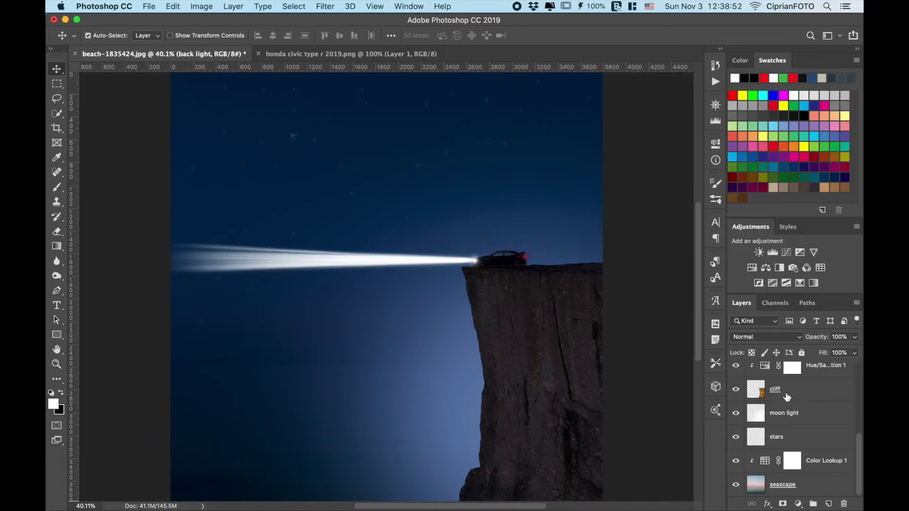
scroll(780, 397, "up", 1)
scroll(771, 398, "up", 1)
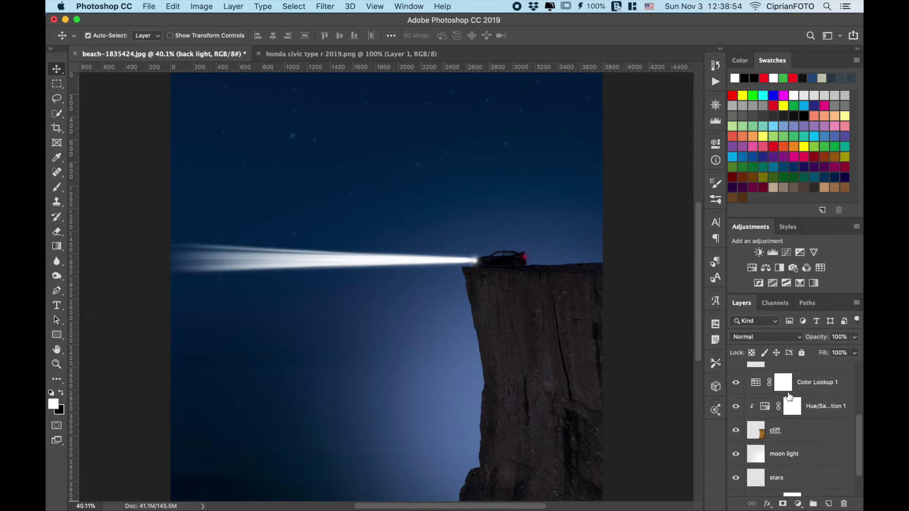
scroll(762, 398, "up", 1)
Add a new layer named 'light on stone' above Color Lookup 1.
left_click(756, 399)
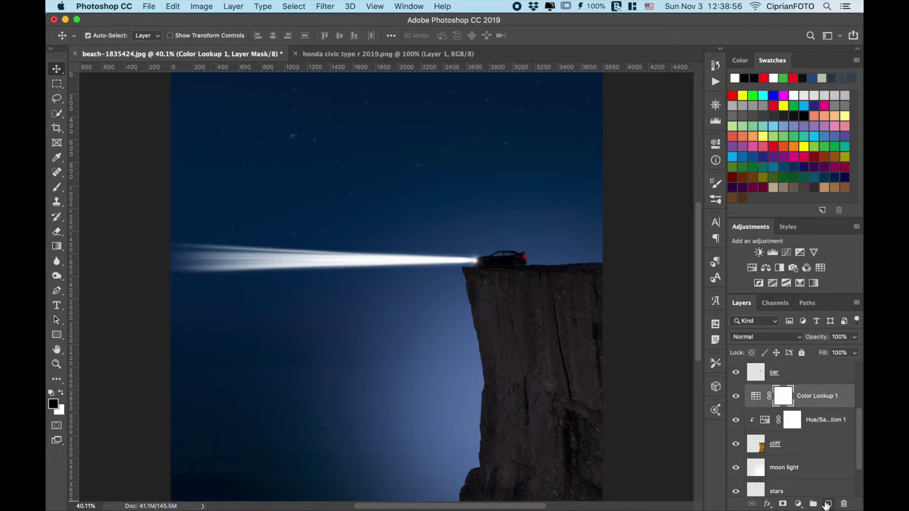
left_click(828, 504)
double_click(780, 396)
key("BackSpace")
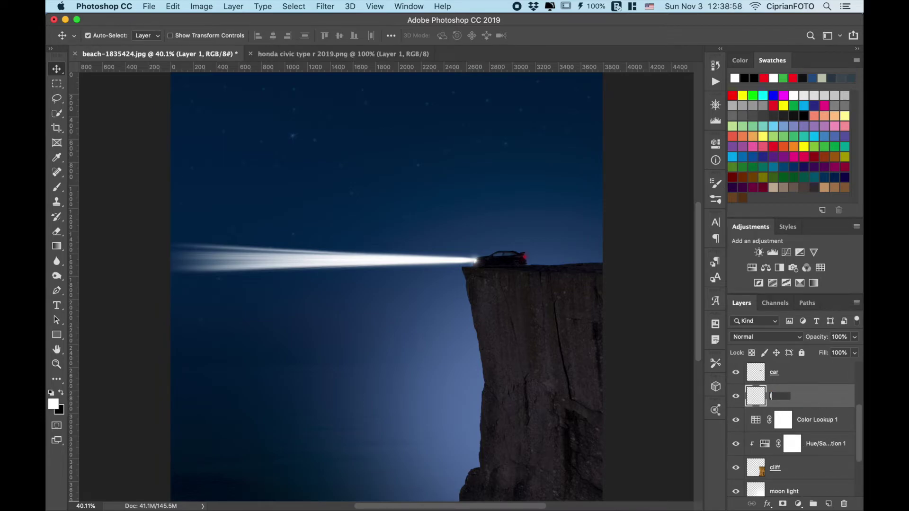
type("lighton s")
type("tone")
key("Return")
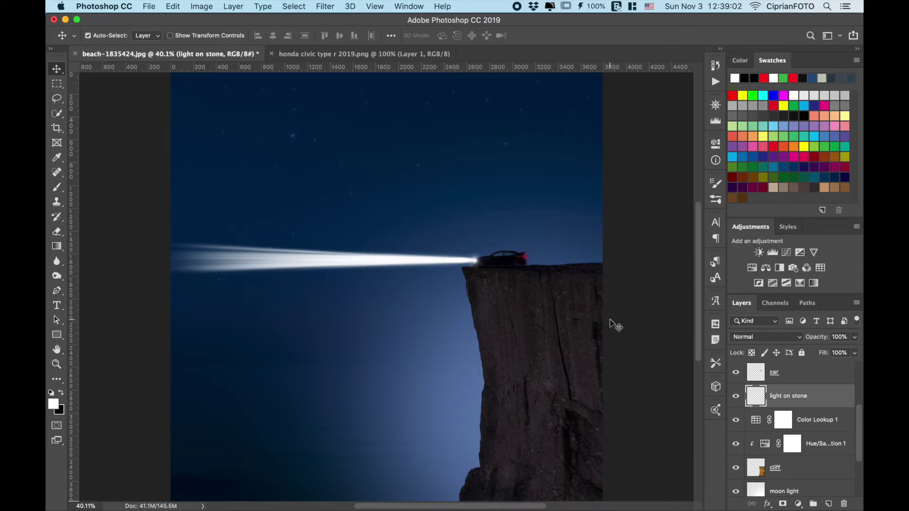
Paint white light along the cliff's top edge, confined to the cliff selection.
left_click(57, 187)
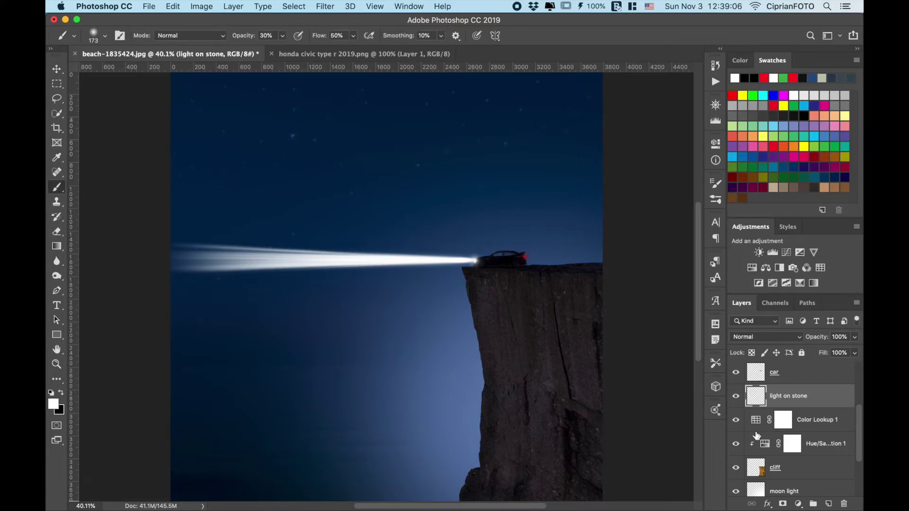
left_click(756, 468, "super")
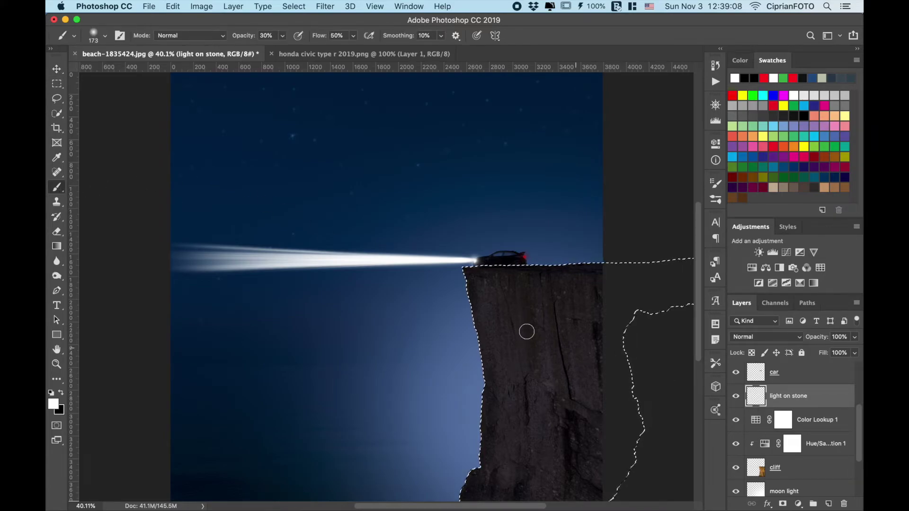
mouse_move(470, 266)
left_mouse_down()
mouse_move(470, 293)
mouse_move(464, 260)
mouse_move(462, 300)
mouse_move(465, 274)
left_mouse_up()
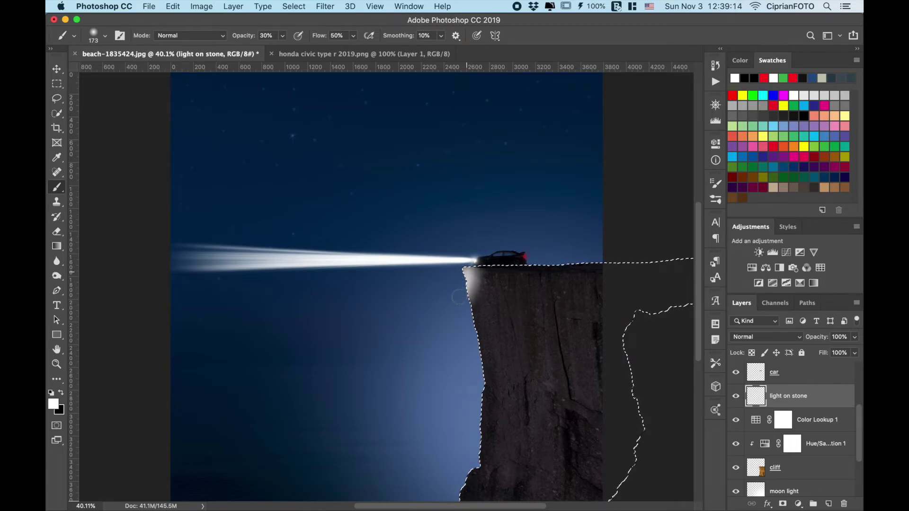
key("ctrl+d")
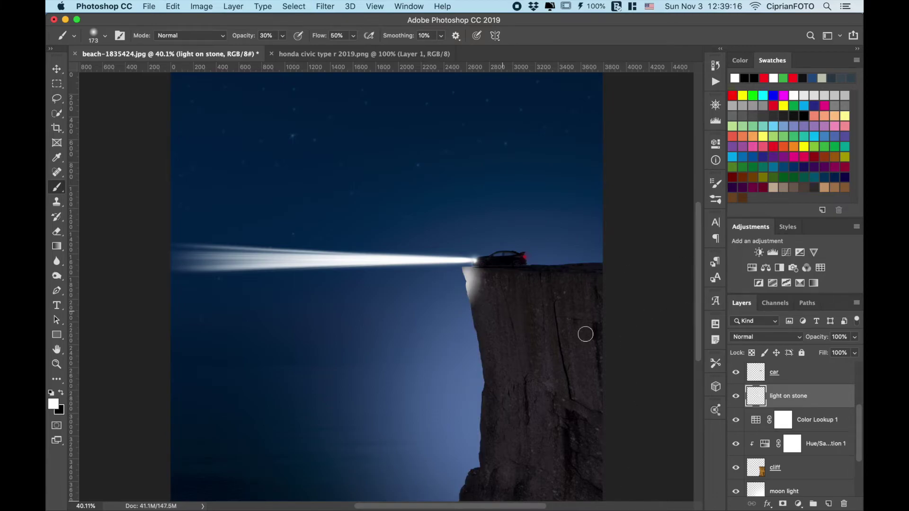
Set the light on stone layer to Luminosity with 47% fill.
left_click(786, 339)
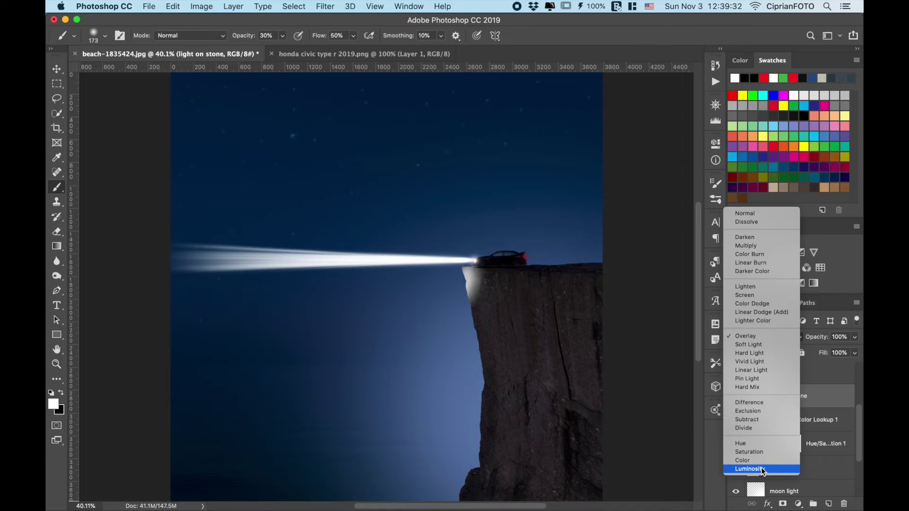
left_click(762, 469)
left_click_drag(820, 357, 799, 360)
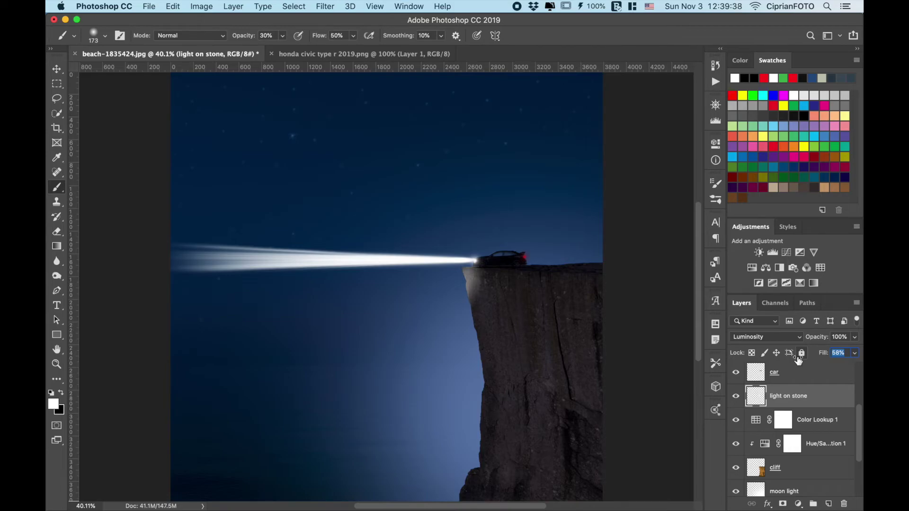
left_click_drag(798, 360, 793, 362)
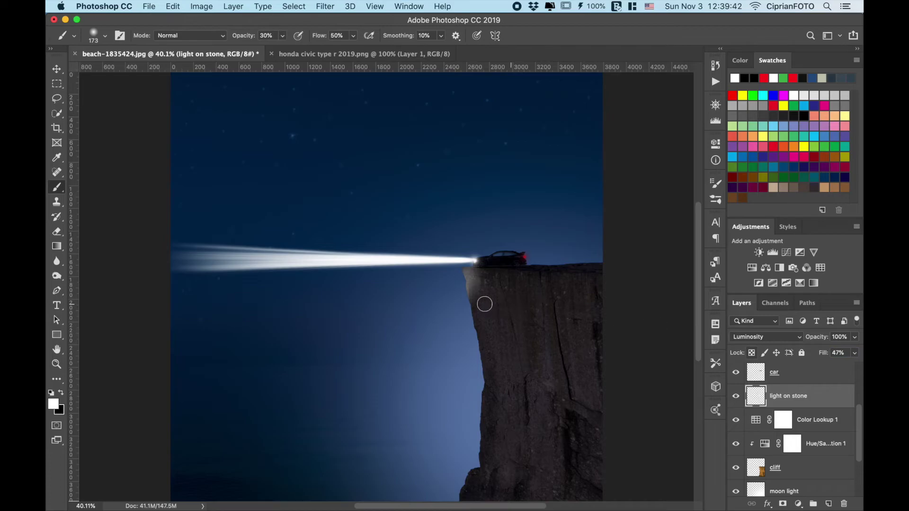
Add a layer mask and refine where the glow shows on the cliff rim.
left_click(782, 504)
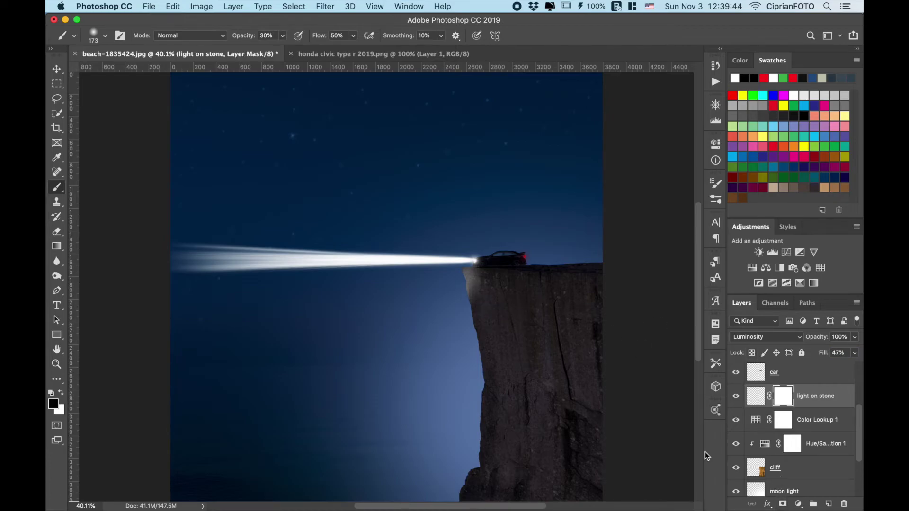
key("x")
mouse_move(481, 279)
left_mouse_down()
mouse_move(468, 290)
mouse_move(479, 270)
mouse_move(466, 298)
mouse_move(459, 270)
left_mouse_up()
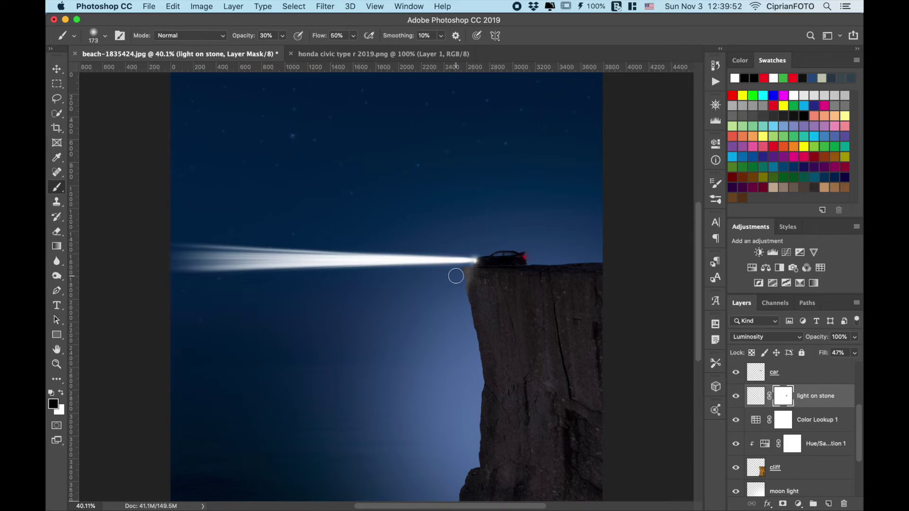
key("x")
mouse_move(463, 269)
left_mouse_down()
mouse_move(448, 265)
mouse_move(457, 267)
left_mouse_up()
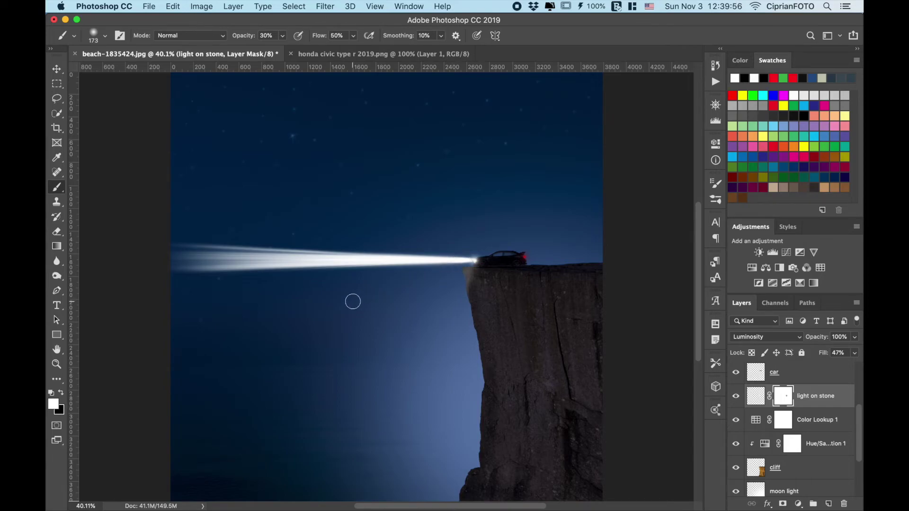
Select every layer from back light to seascape and group them into Group 1.
key("v")
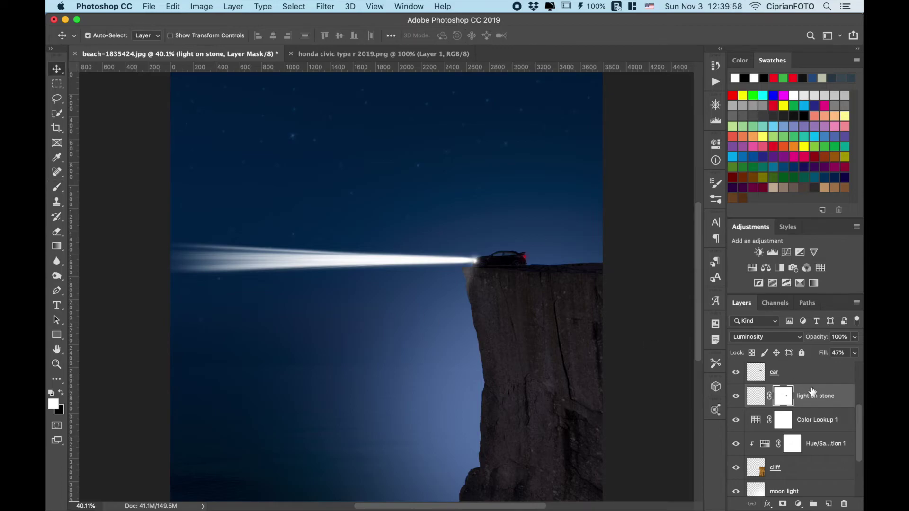
scroll(812, 391, "up", 3)
left_click(813, 381)
scroll(814, 383, "down", 5)
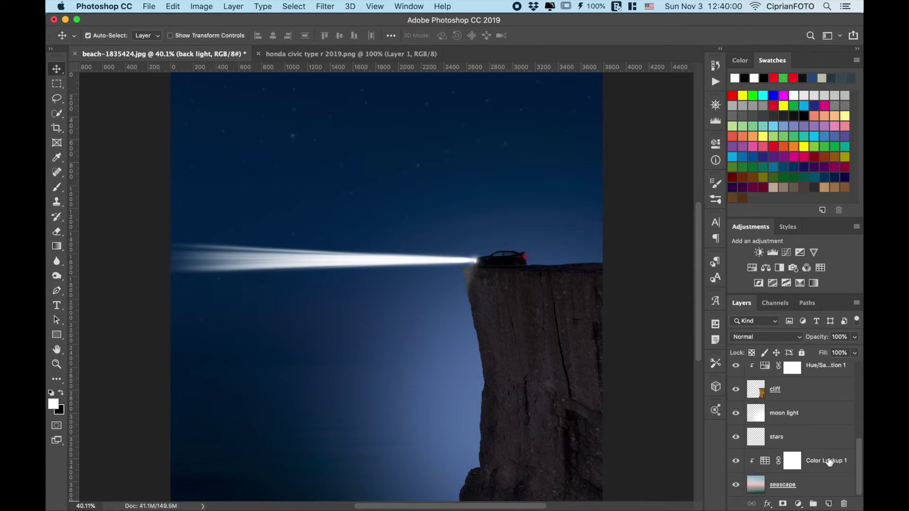
left_click(824, 486)
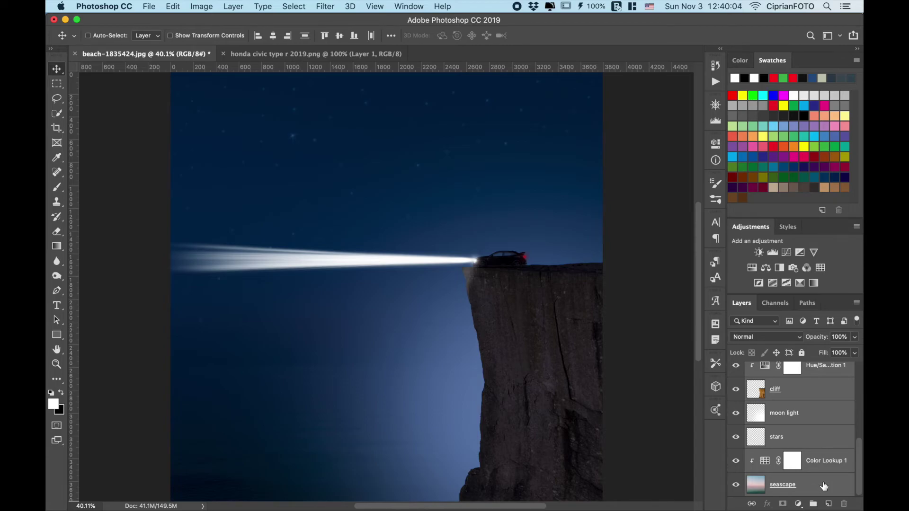
key("super+g")
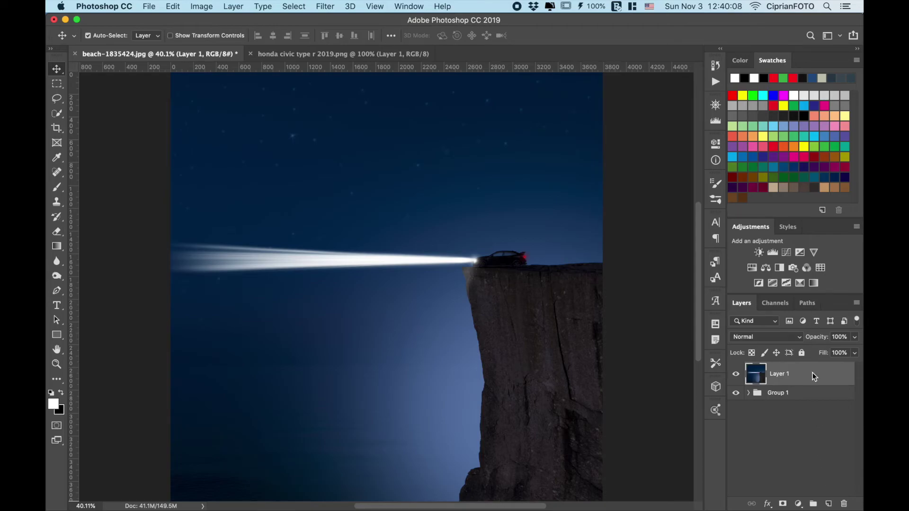
Convert the merged Layer 1 into a smart object.
right_click(812, 373)
left_click(769, 171)
left_click(325, 6)
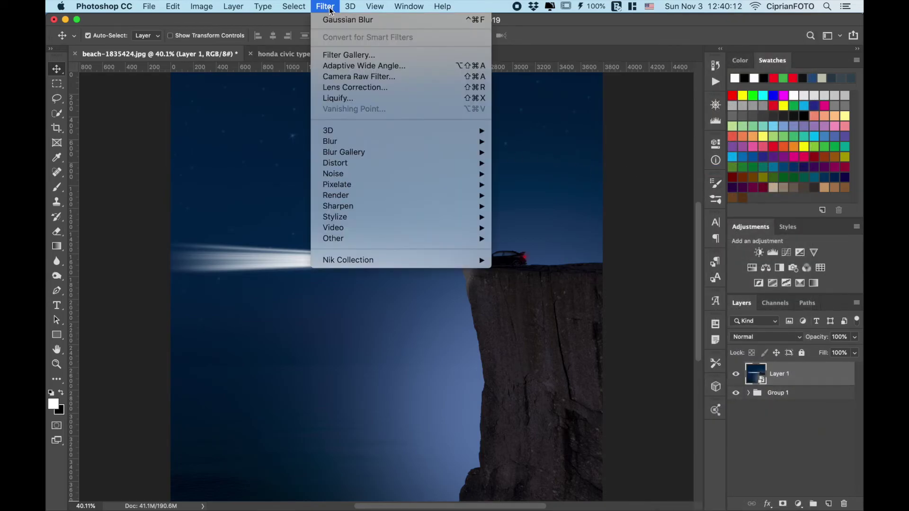
mouse_move(348, 260)
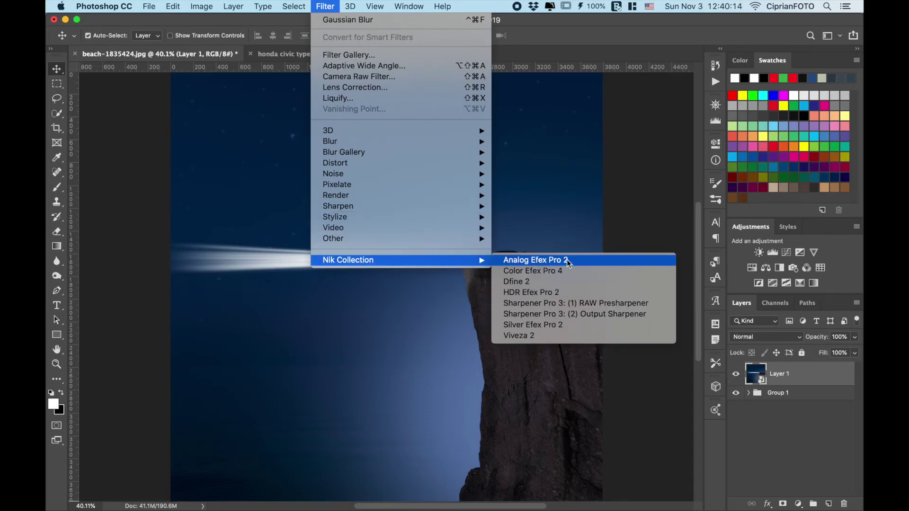
Apply Analog Efex Pro 2's Classic Camera 7 preset with Dirt & Scratches turned off.
left_click(595, 261)
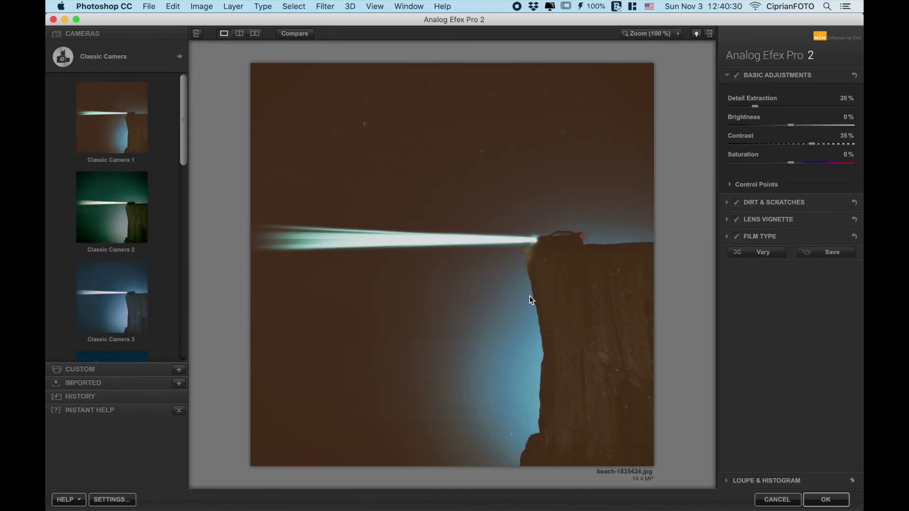
mouse_move(181, 159)
left_mouse_down()
mouse_move(175, 334)
mouse_move(177, 282)
left_mouse_up()
left_click(112, 263)
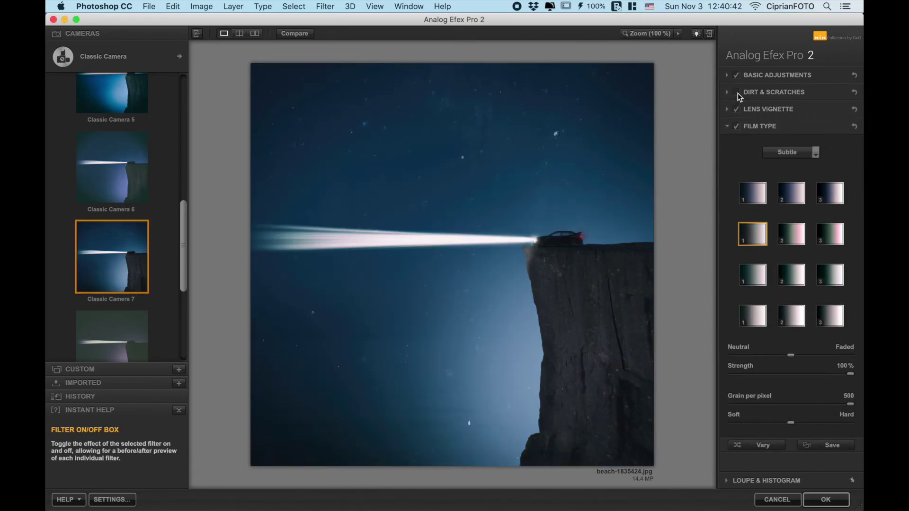
left_click(737, 92)
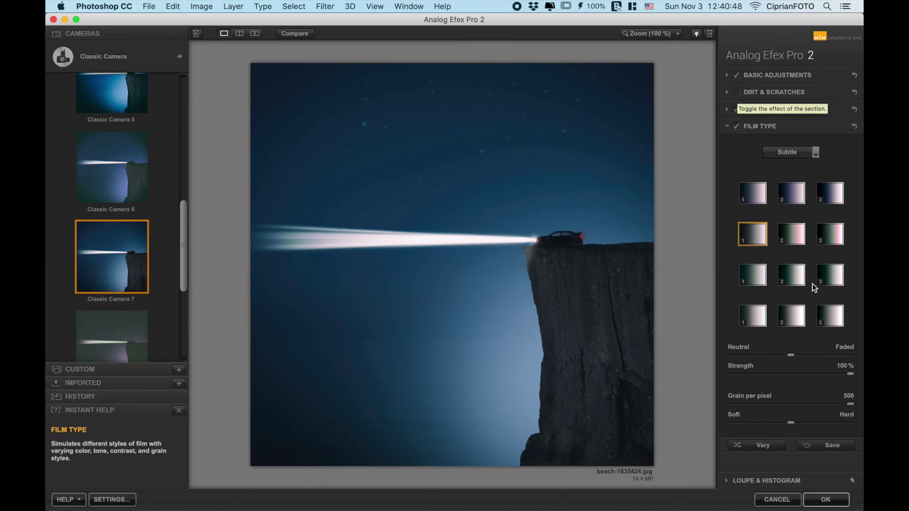
left_click(826, 499)
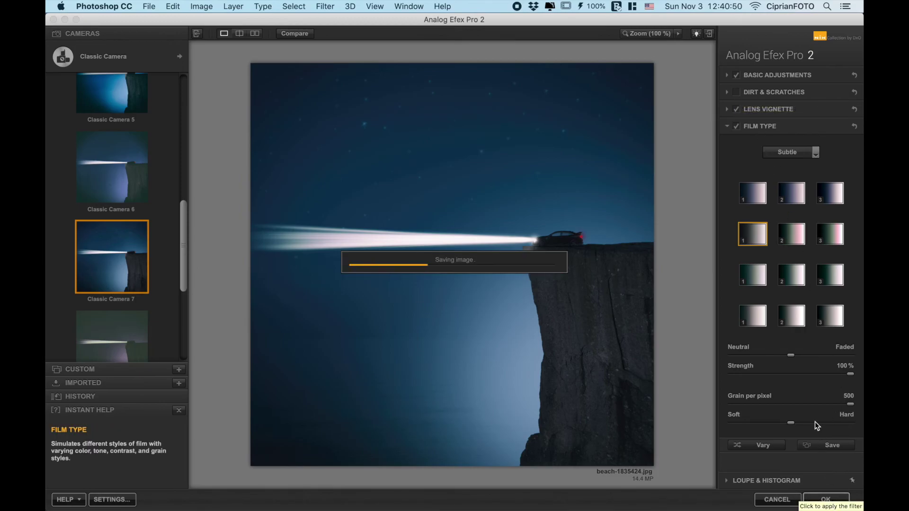